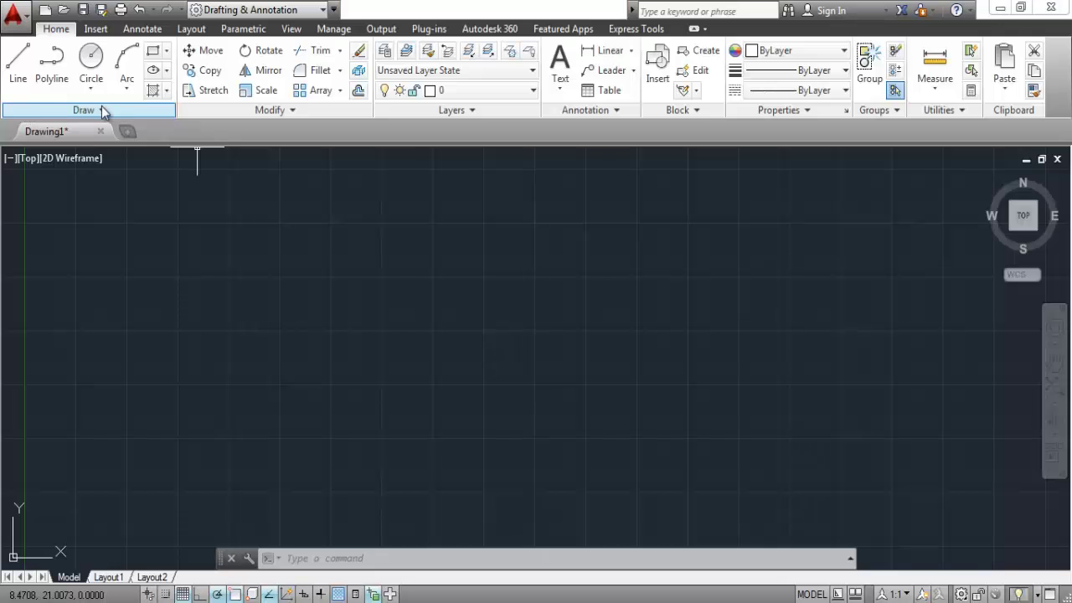
# Step: Expand the Draw panel to reveal its additional drawing tools
pyautogui.click(101, 109)
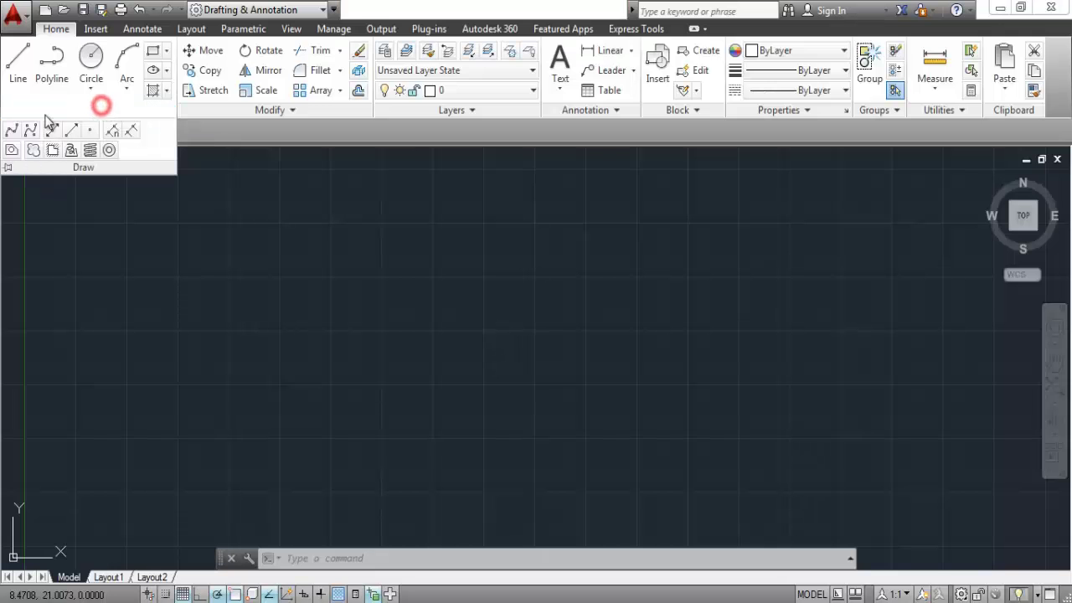
# Step: Pin the expanded Draw panel open and start the Construction Line (XLINE) command
pyautogui.click(7, 167)
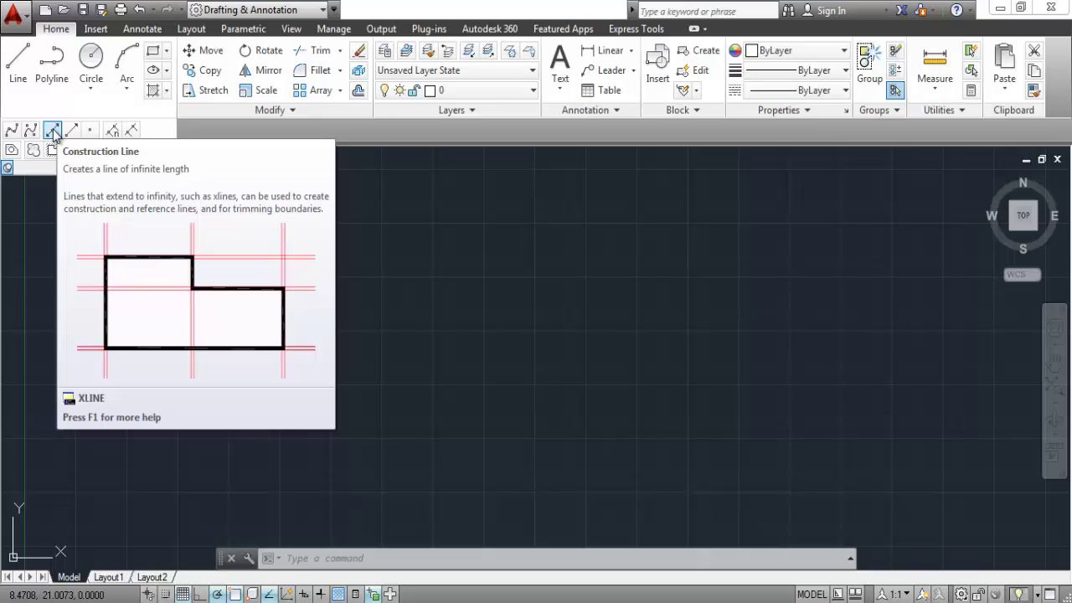
pyautogui.click(52, 132)
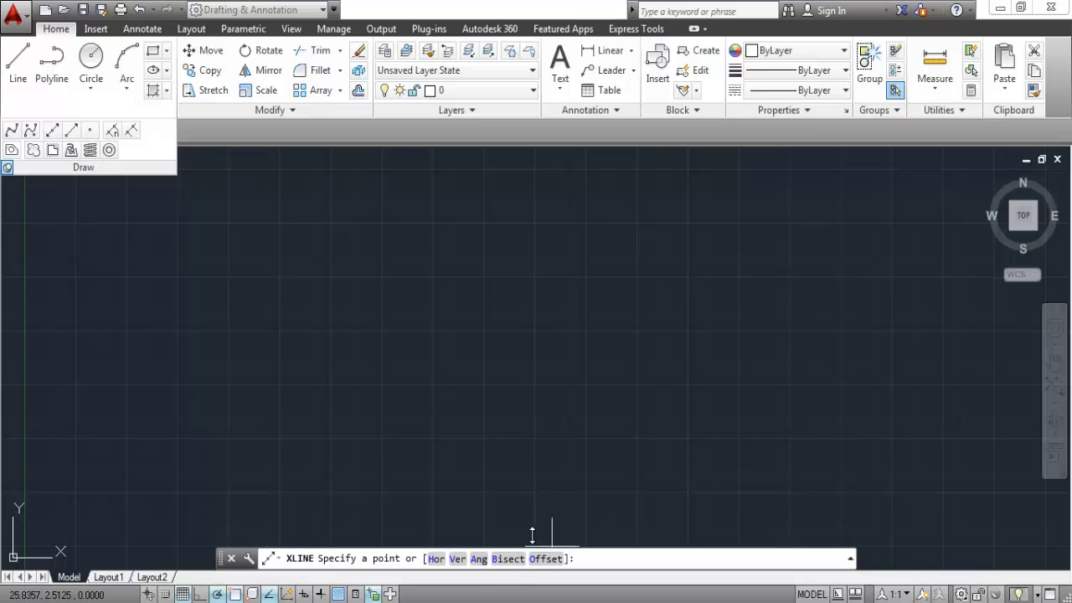
# Step: With the Hor option, draw horizontal construction lines through several points down the drawing
pyautogui.click(437, 558)
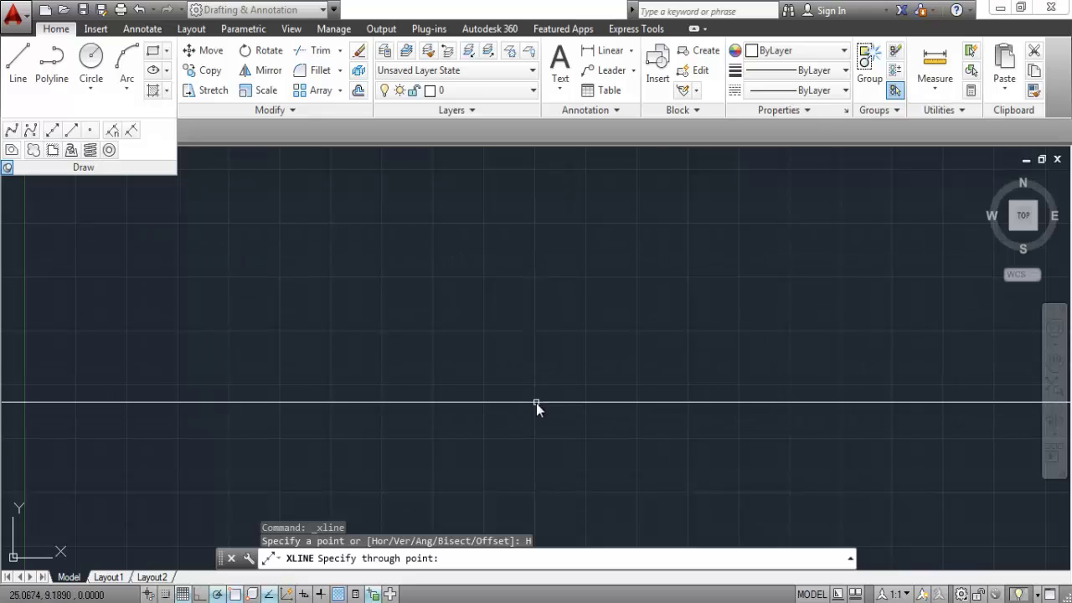
pyautogui.click(536, 406)
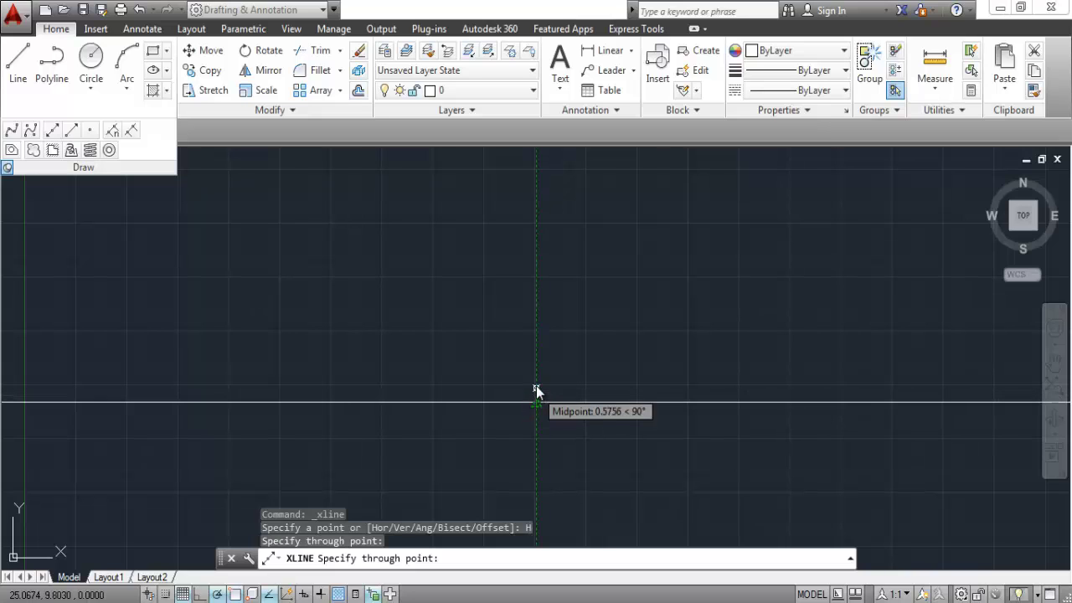
pyautogui.click(536, 354)
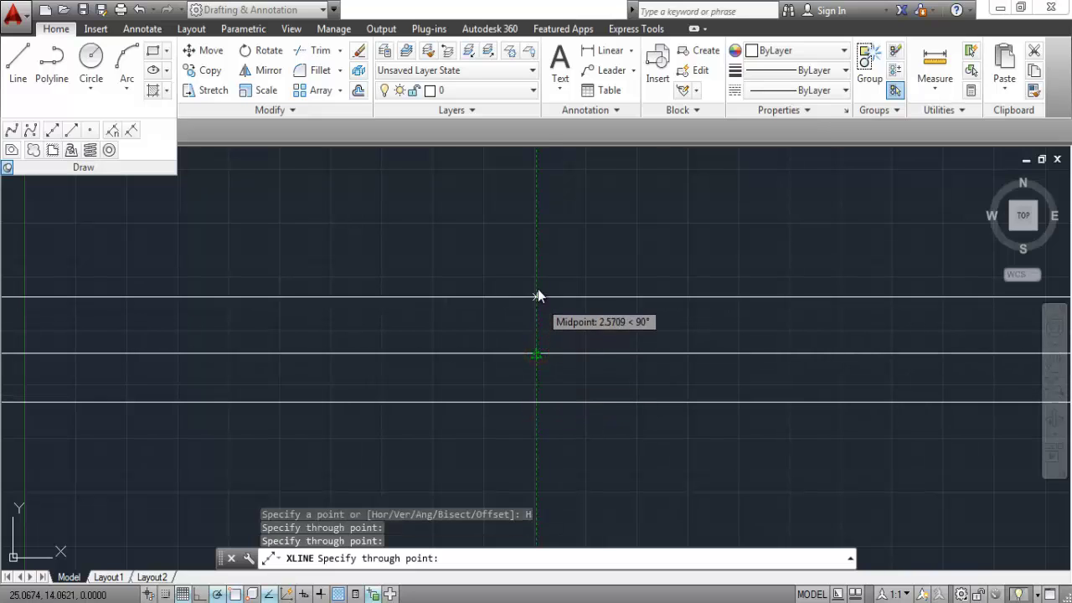
pyautogui.click(537, 282)
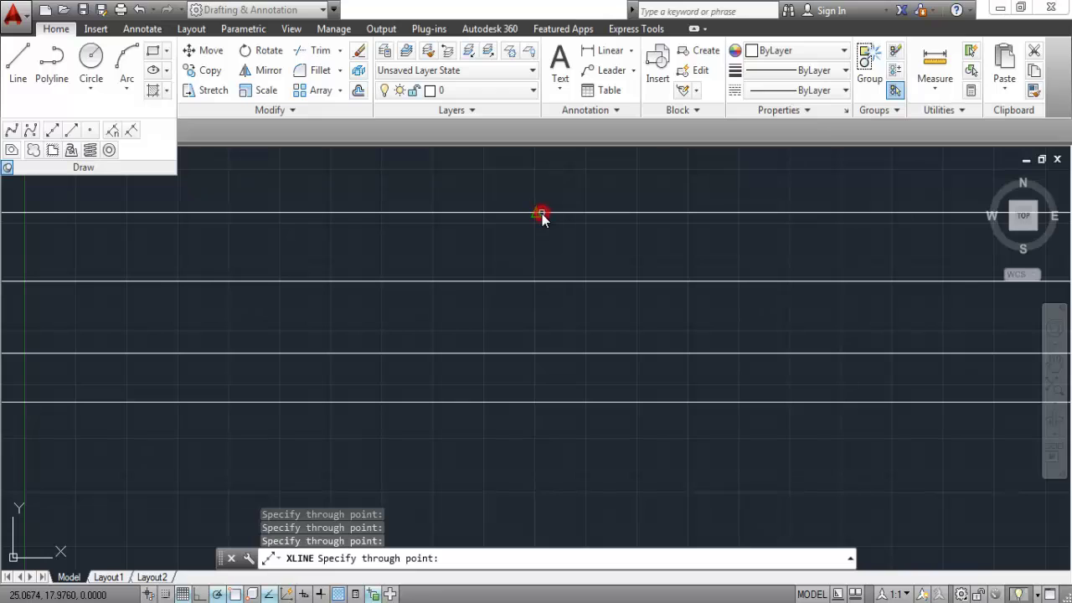
pyautogui.click(542, 213)
pyautogui.click(529, 317)
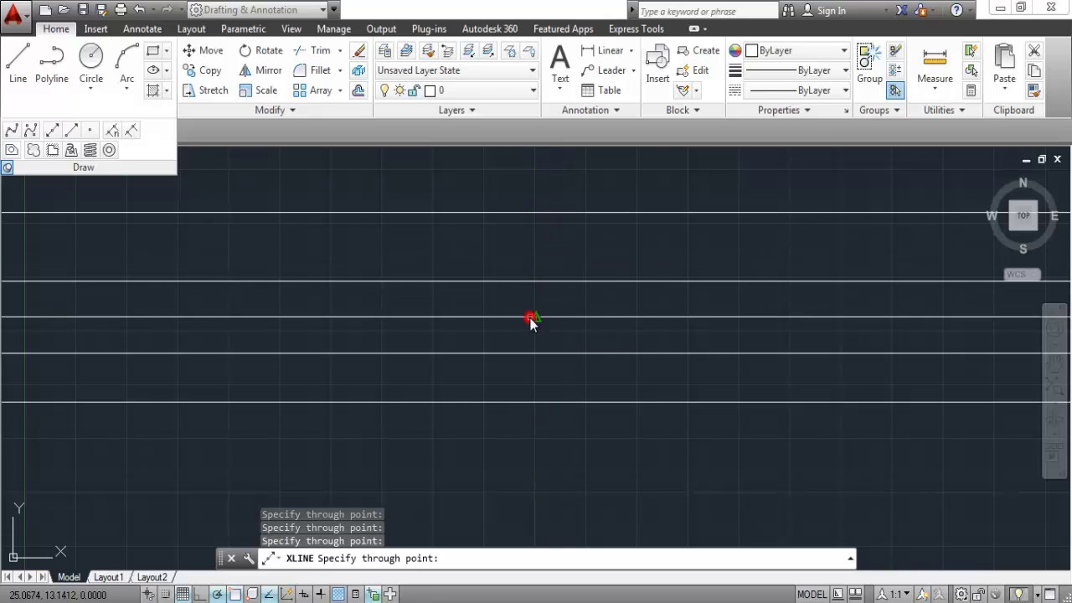
pyautogui.click(511, 407)
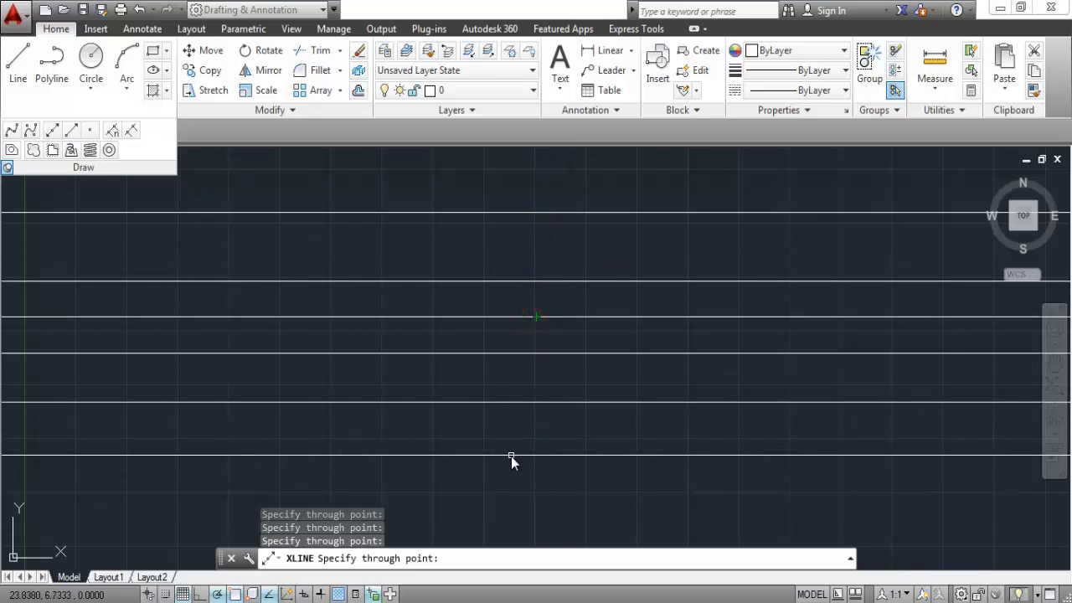
pyautogui.press('Return')
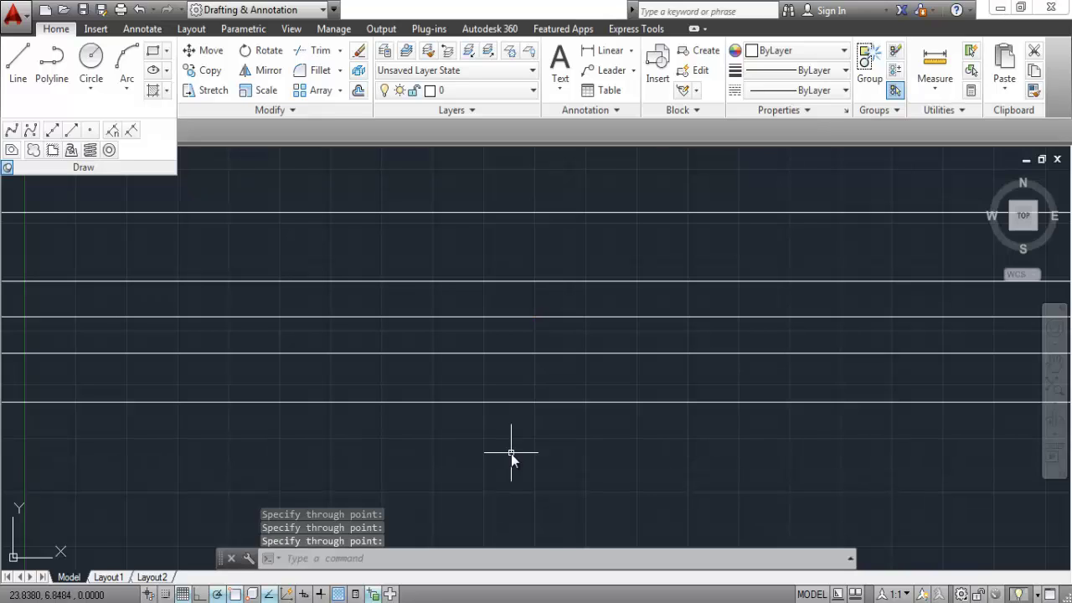
# Step: With XLINE's Ver option, add seven vertical construction lines across the horizontal ones
pyautogui.click(51, 129)
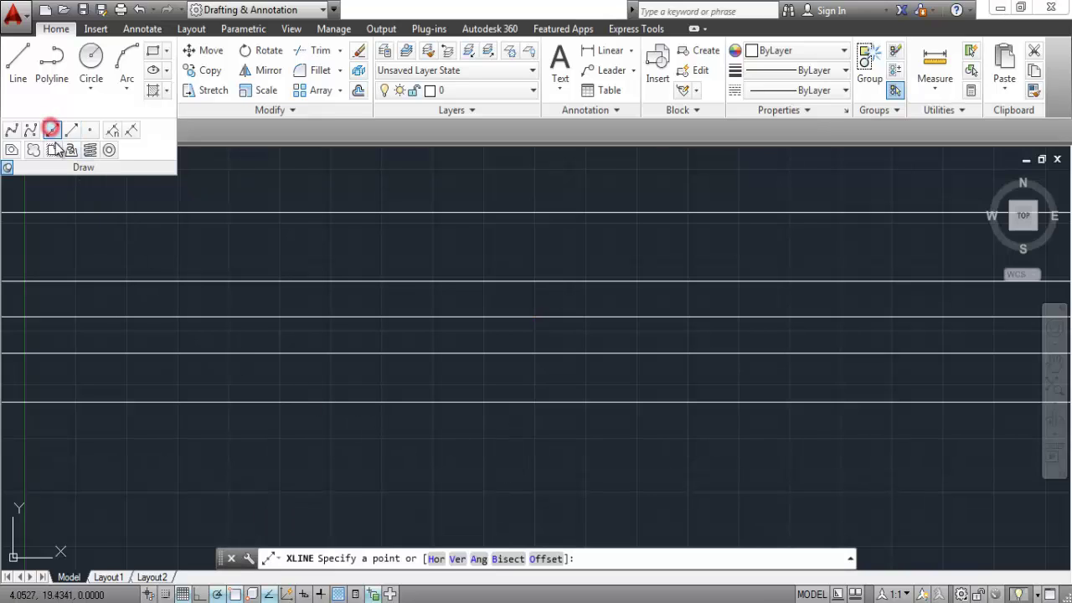
pyautogui.click(458, 558)
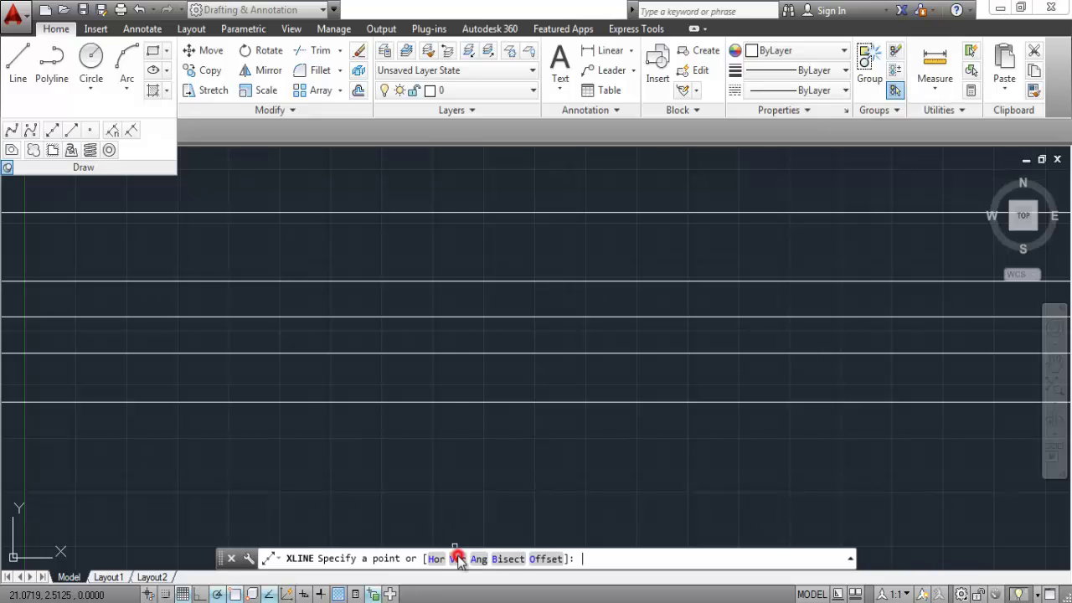
pyautogui.click(503, 435)
pyautogui.click(553, 433)
pyautogui.click(618, 434)
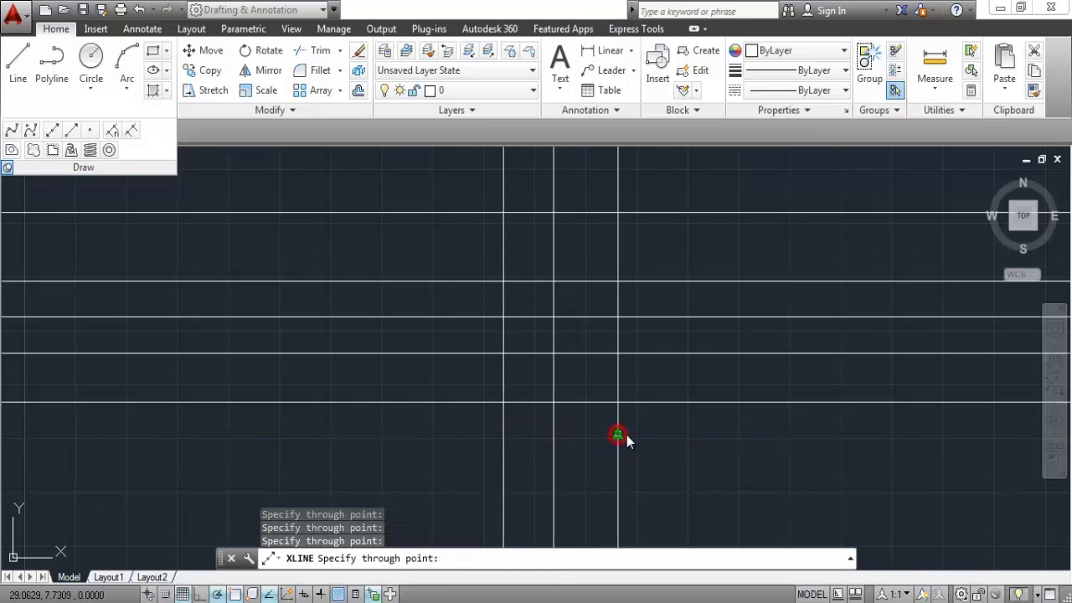
pyautogui.click(707, 435)
pyautogui.click(764, 432)
pyautogui.click(425, 433)
pyautogui.click(322, 433)
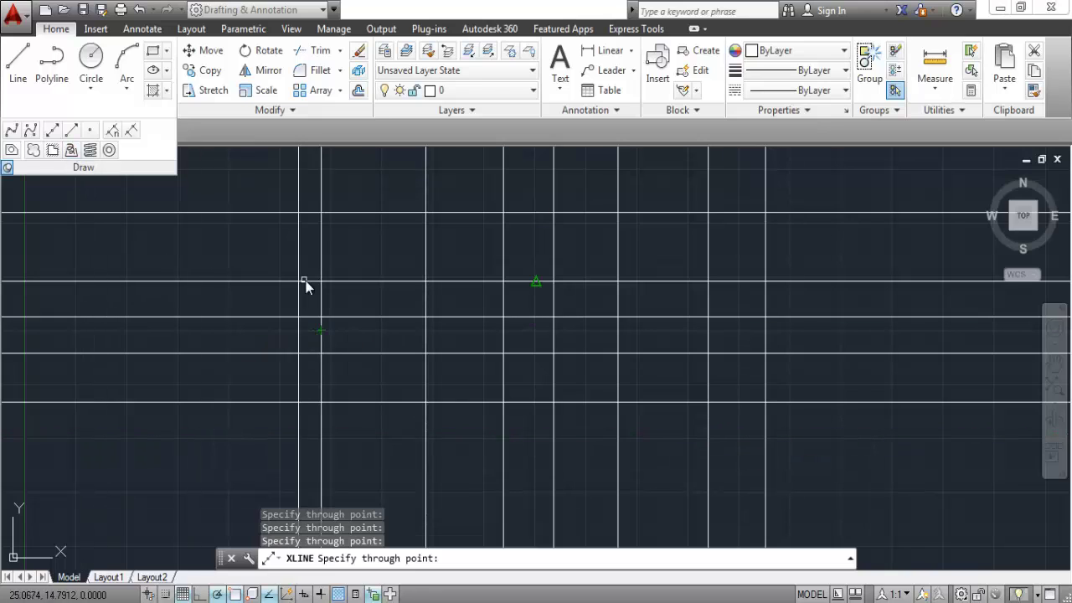
pyautogui.press('Return')
pyautogui.click(51, 130)
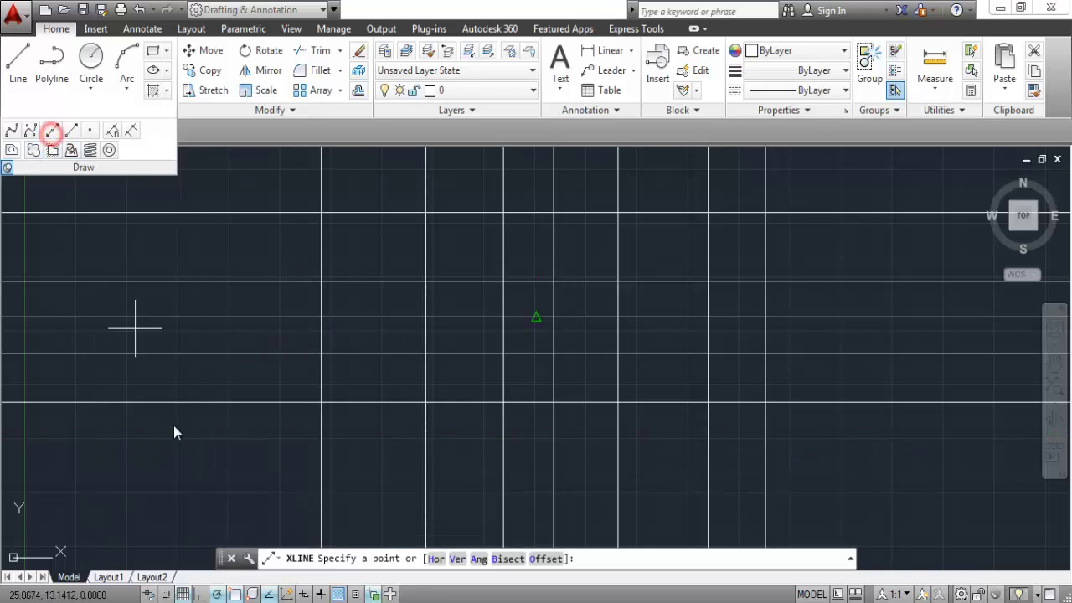
# Step: Using the Ang option at 30°, draw five parallel angled construction lines across the grid
pyautogui.click(478, 558)
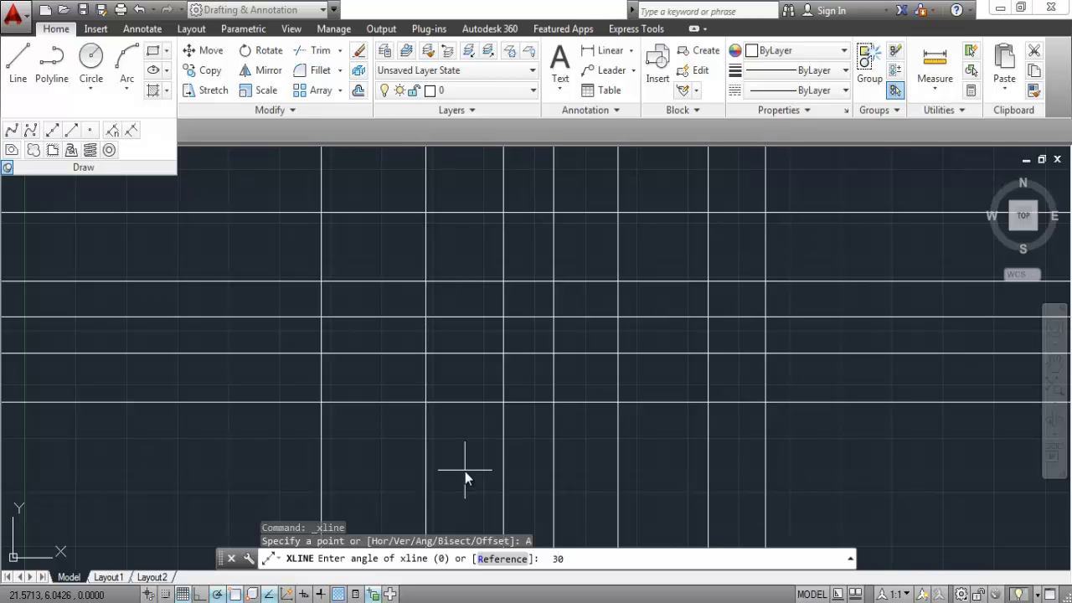
pyautogui.press('Return')
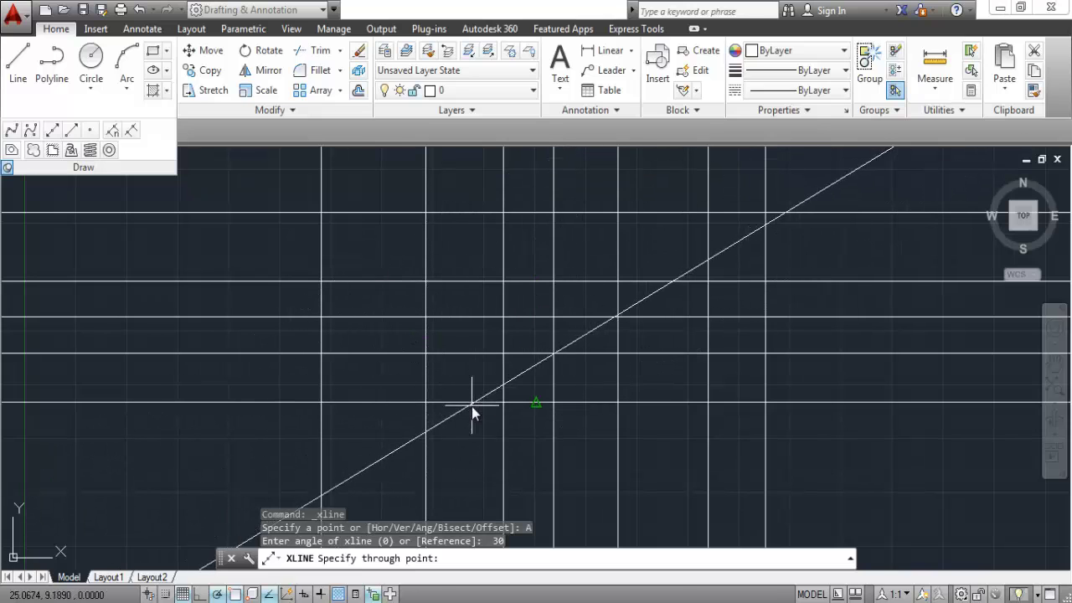
pyautogui.click(424, 405)
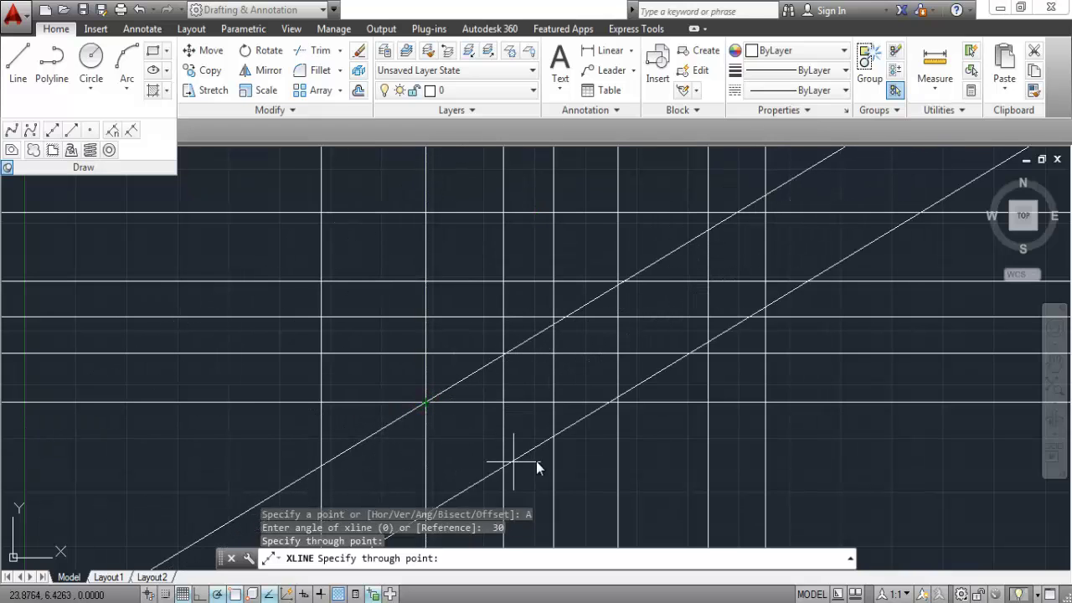
pyautogui.click(638, 455)
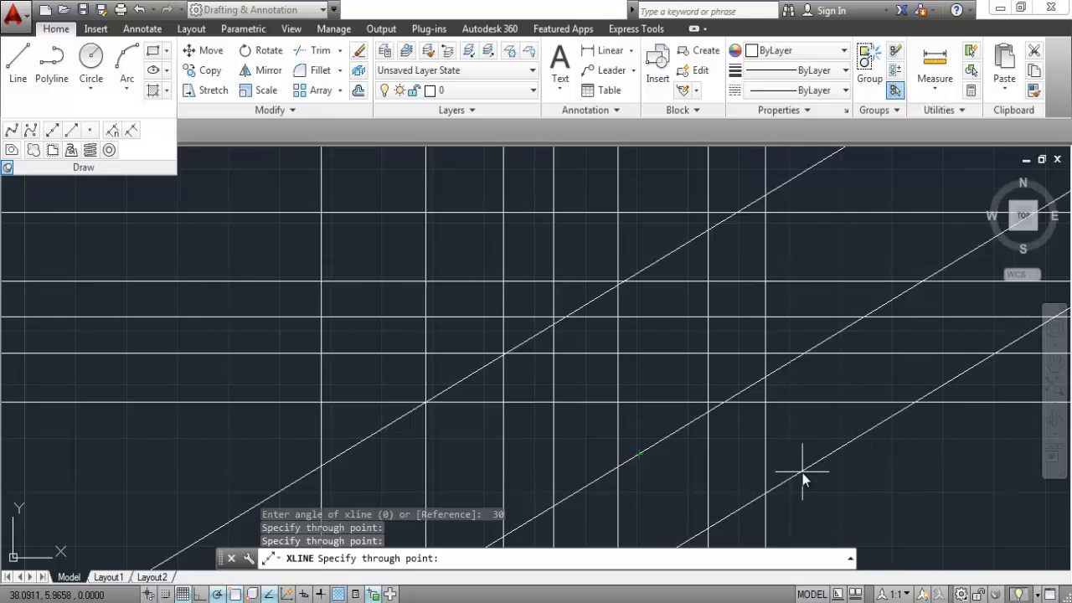
pyautogui.click(802, 474)
pyautogui.click(670, 366)
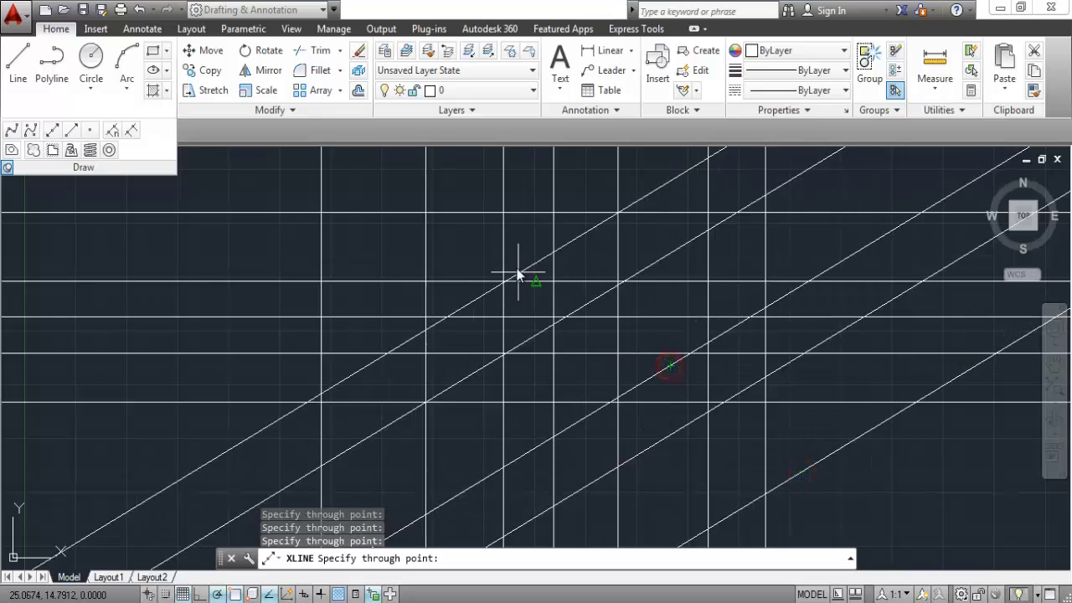
pyautogui.click(510, 254)
pyautogui.press('Return')
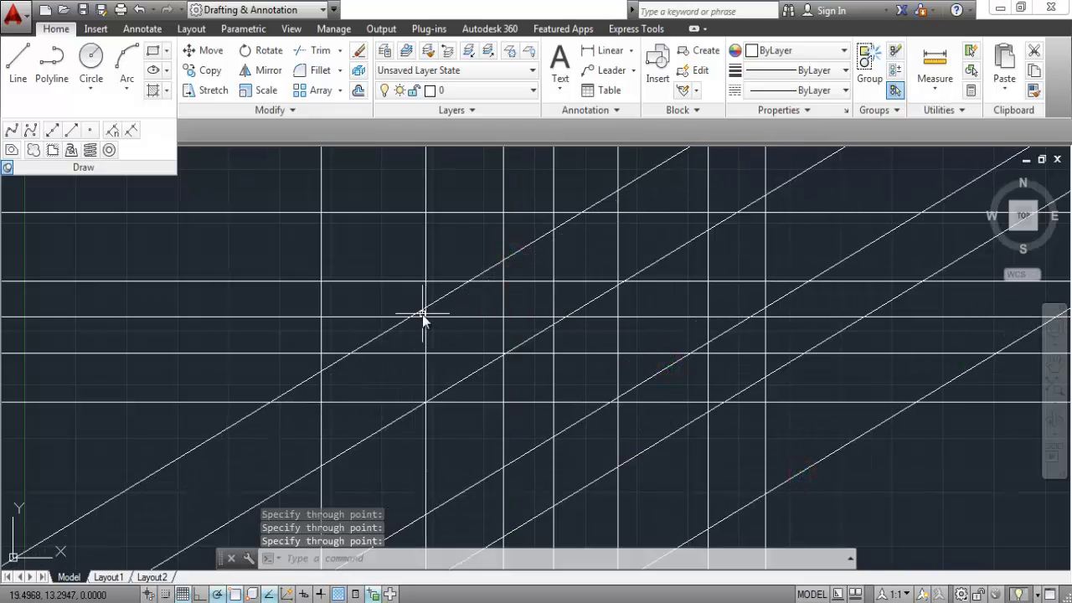
pyautogui.click(842, 478)
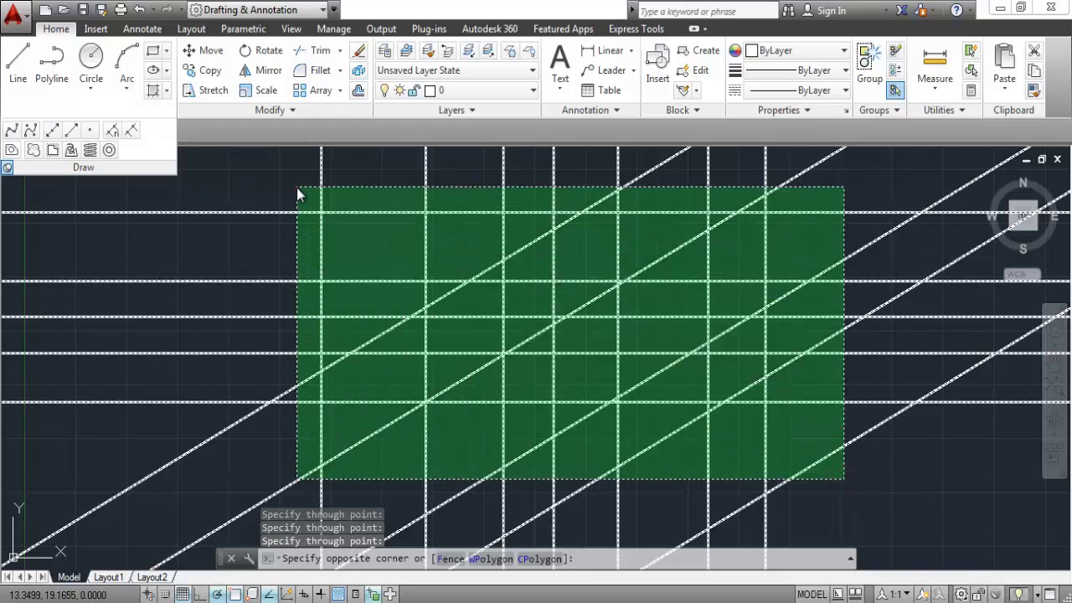
# Step: Crossing-select all 17 construction lines and erase them, leaving the drawing empty
pyautogui.click(296, 190)
pyautogui.rightClick(310, 223)
pyautogui.click(359, 323)
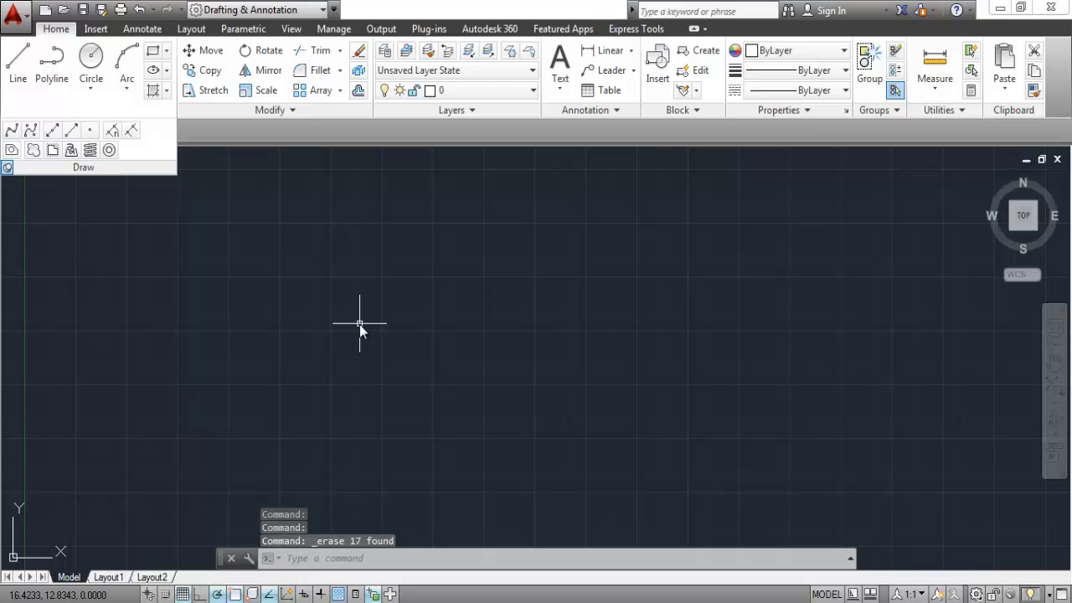
pyautogui.click(52, 132)
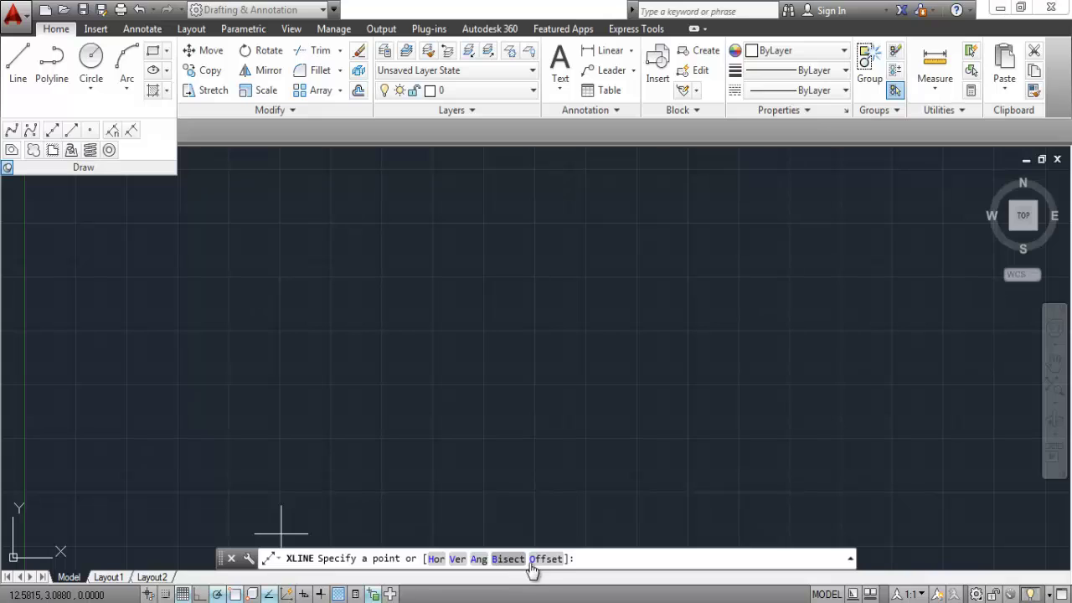
# Step: Draw a vertical and a slanted construction line through one shared point, then recentre the view
pyautogui.click(437, 360)
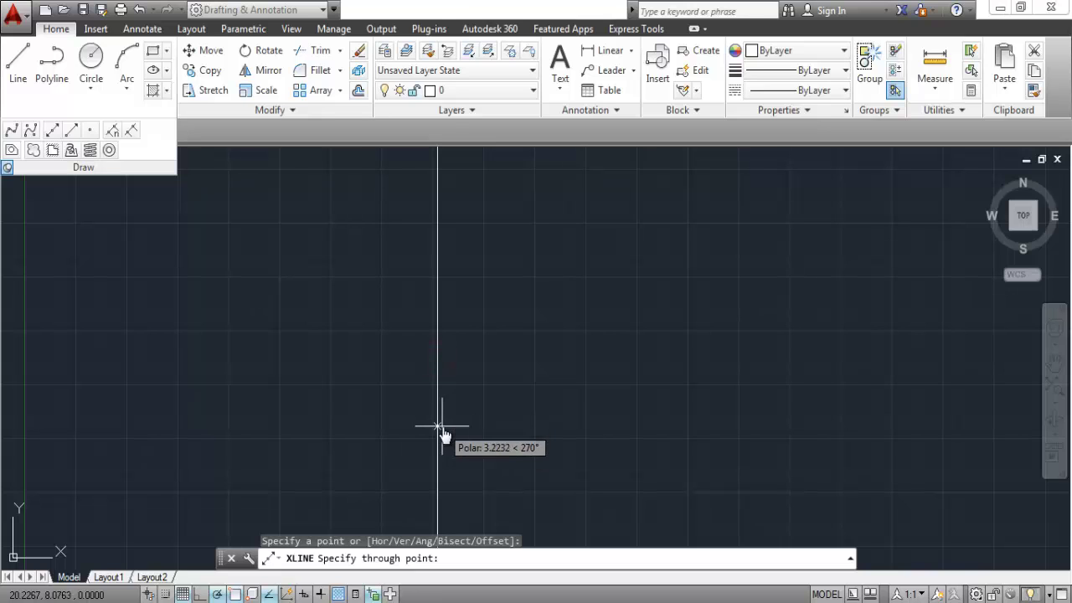
pyautogui.click(438, 428)
pyautogui.click(584, 271)
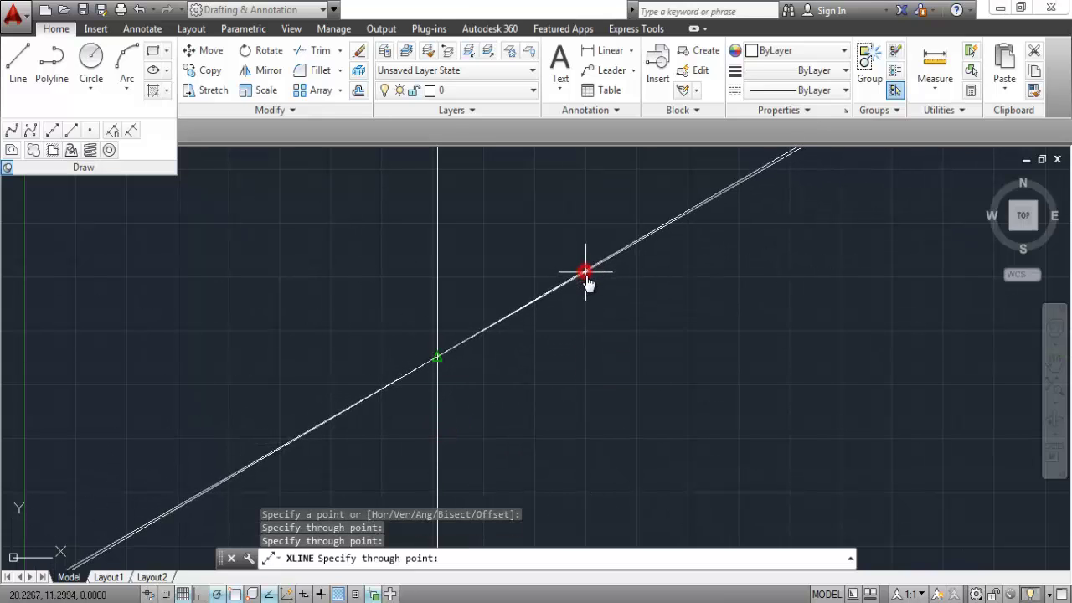
pyautogui.press('Return')
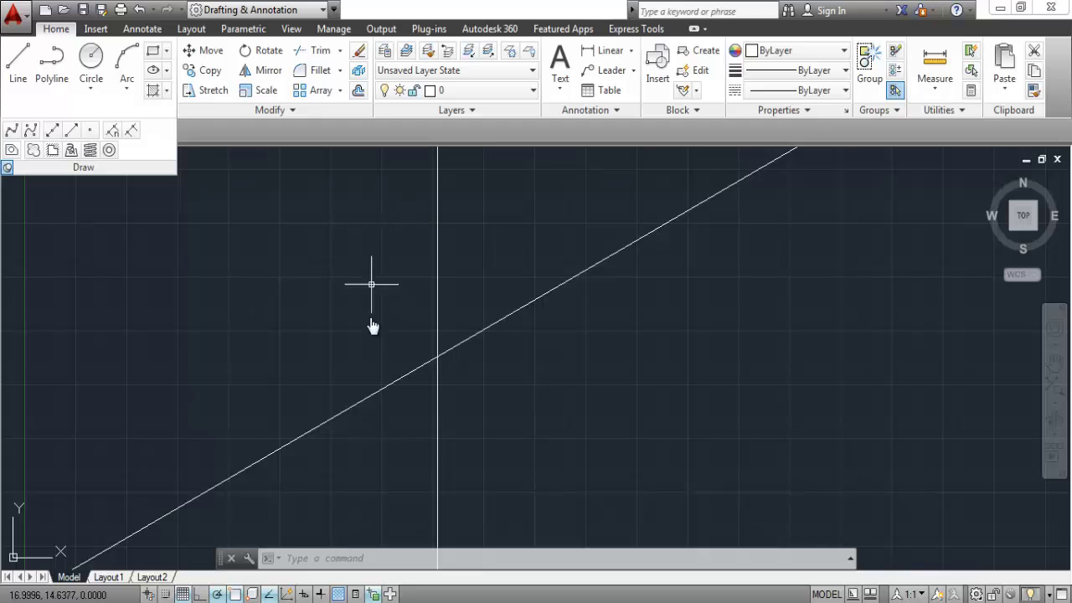
pyautogui.moveTo(491, 318)
pyautogui.mouseDown(button='middle')
pyautogui.moveTo(548, 293)
pyautogui.moveTo(552, 338)
pyautogui.moveTo(495, 350)
pyautogui.mouseUp(button='middle')
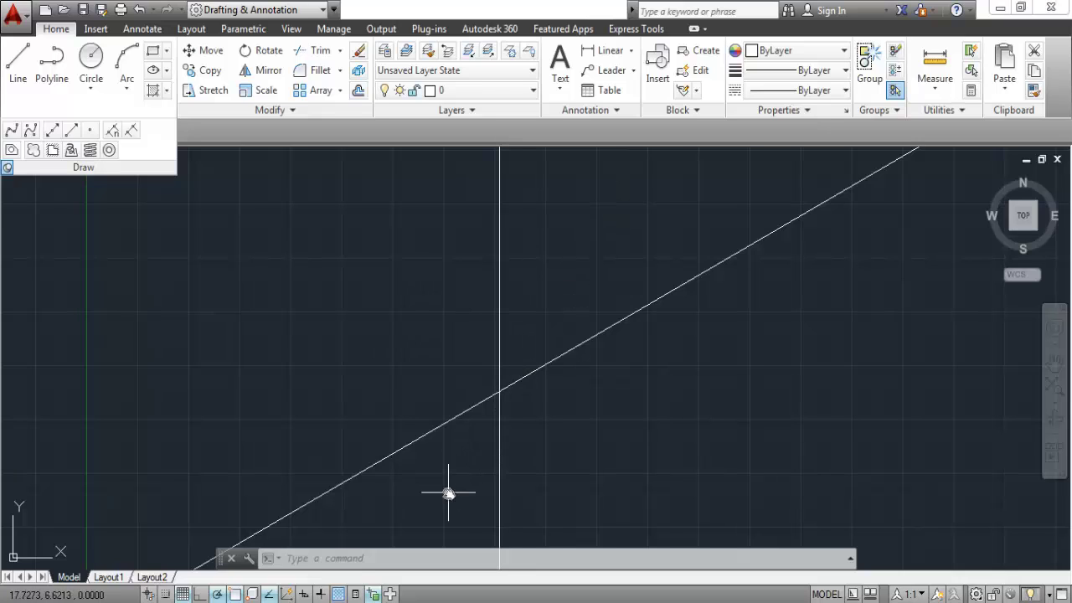
pyautogui.click(53, 132)
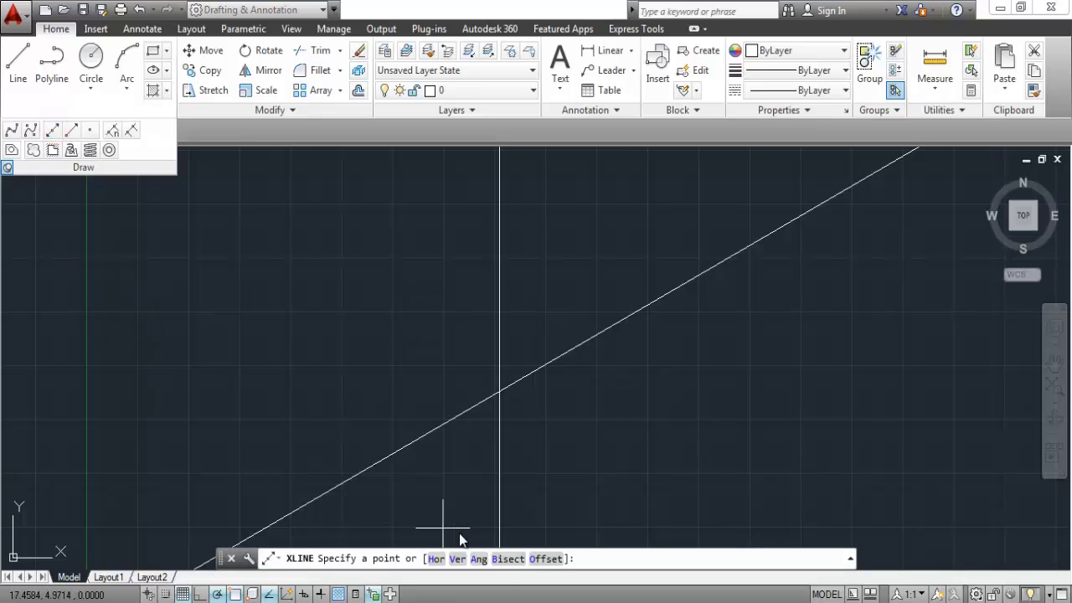
pyautogui.click(508, 559)
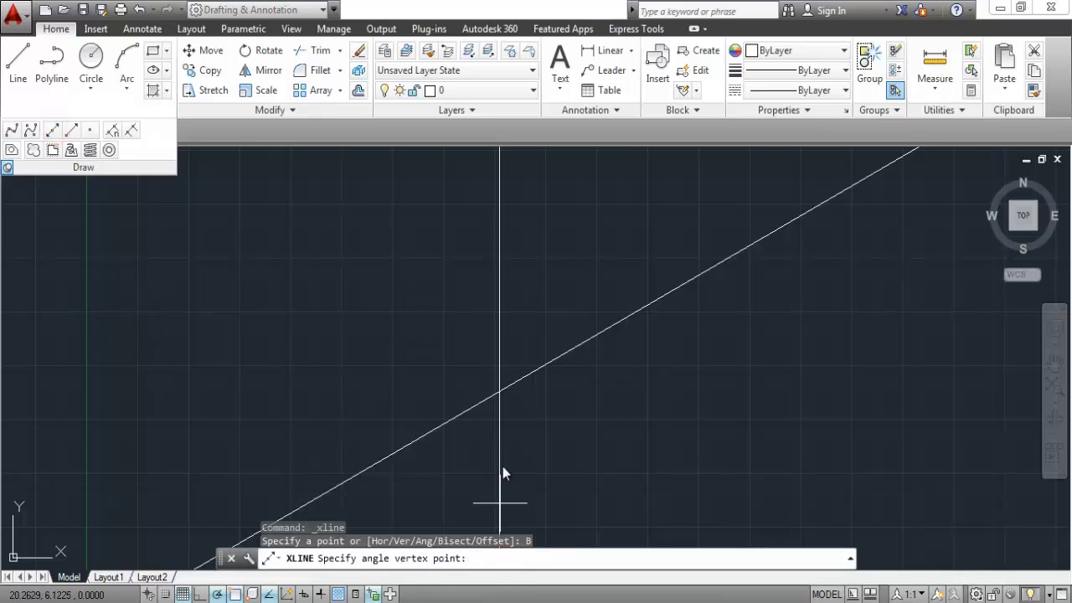
pyautogui.click(499, 391)
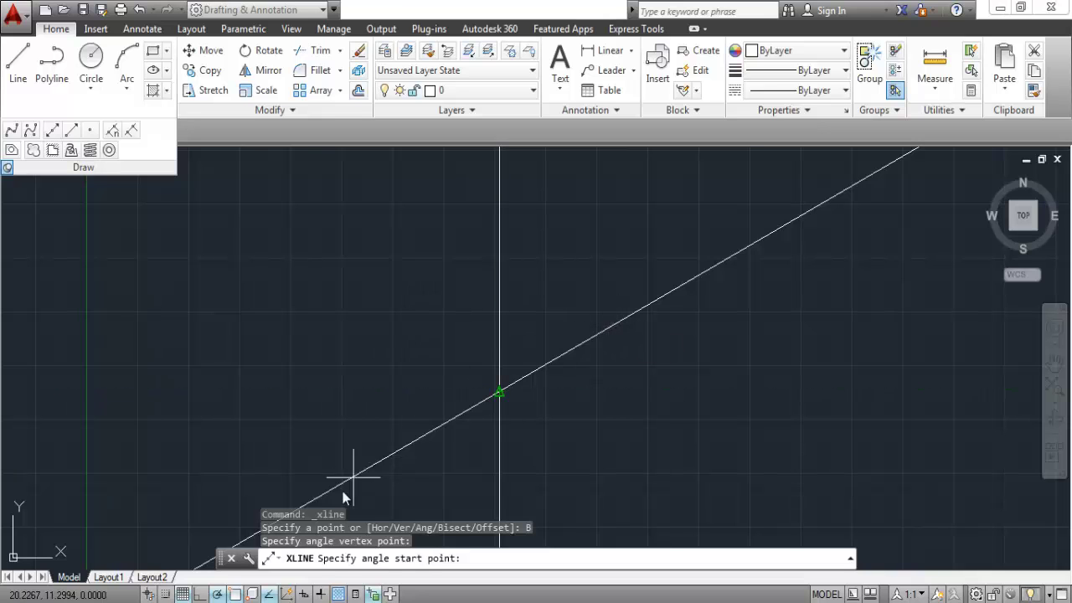
pyautogui.rightClick(235, 593)
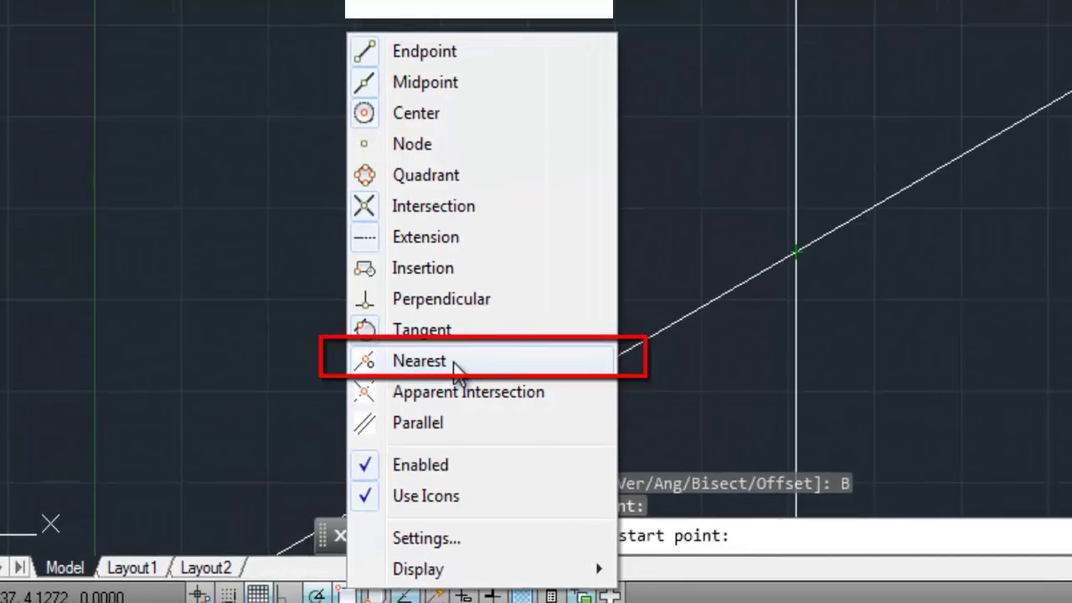
pyautogui.click(452, 363)
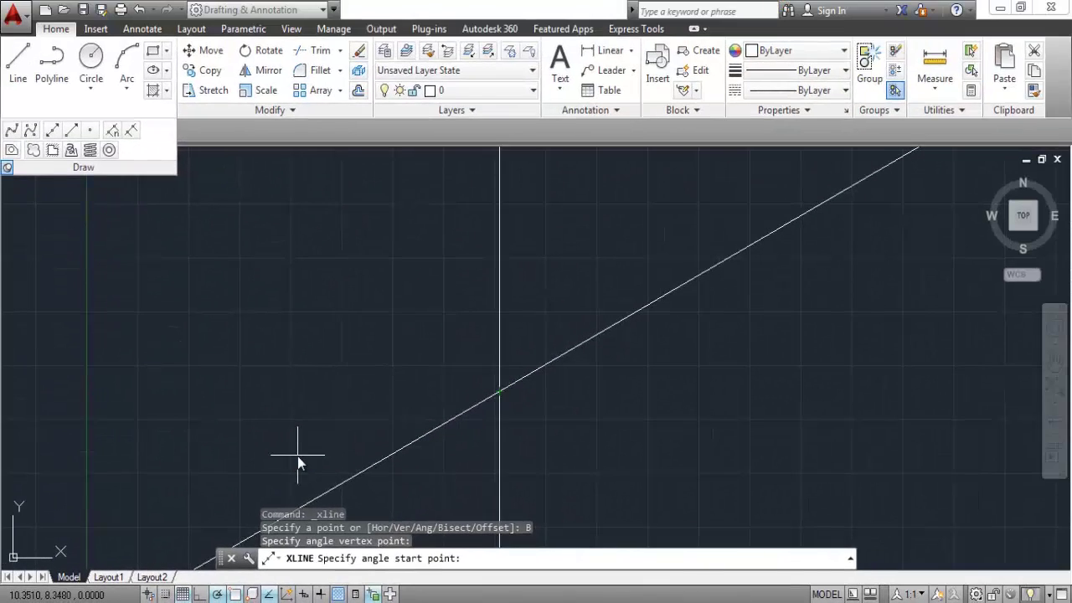
pyautogui.click(601, 333)
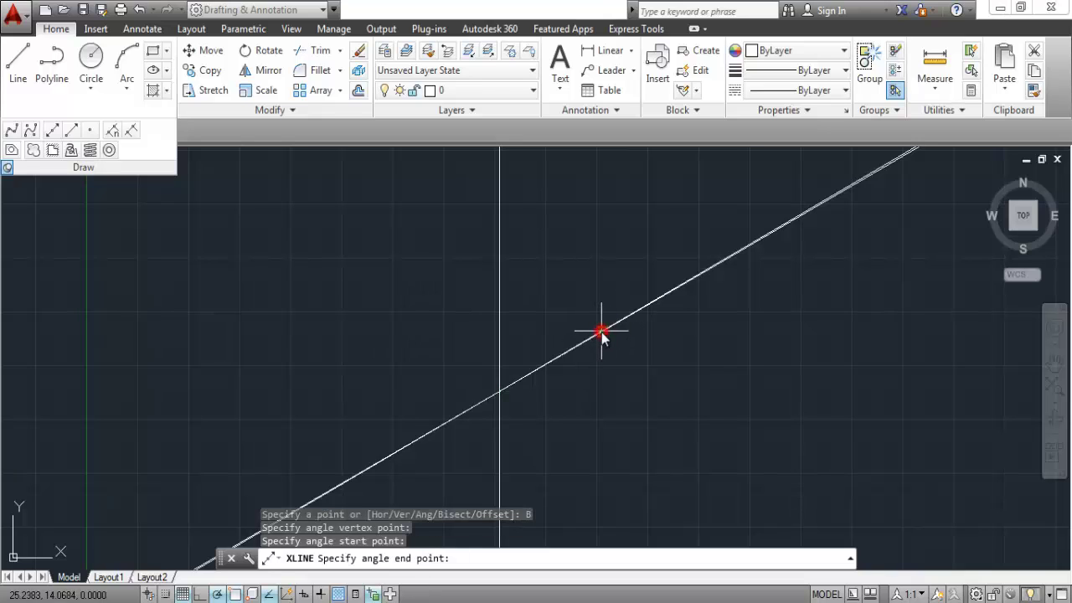
pyautogui.click(498, 268)
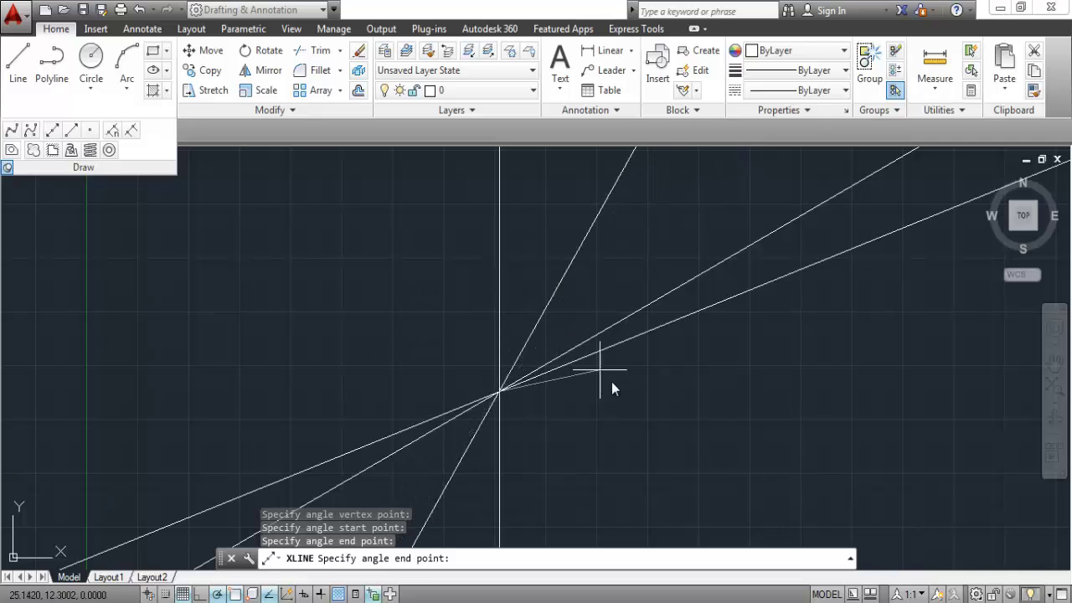
pyautogui.press('Return')
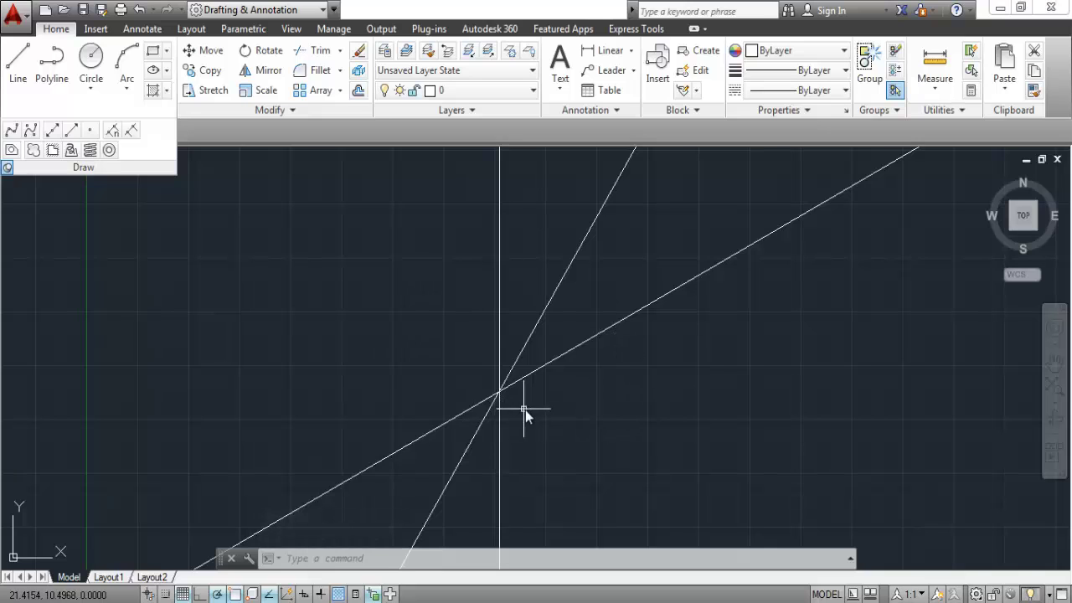
pyautogui.click(527, 339)
pyautogui.rightClick(550, 329)
pyautogui.click(589, 299)
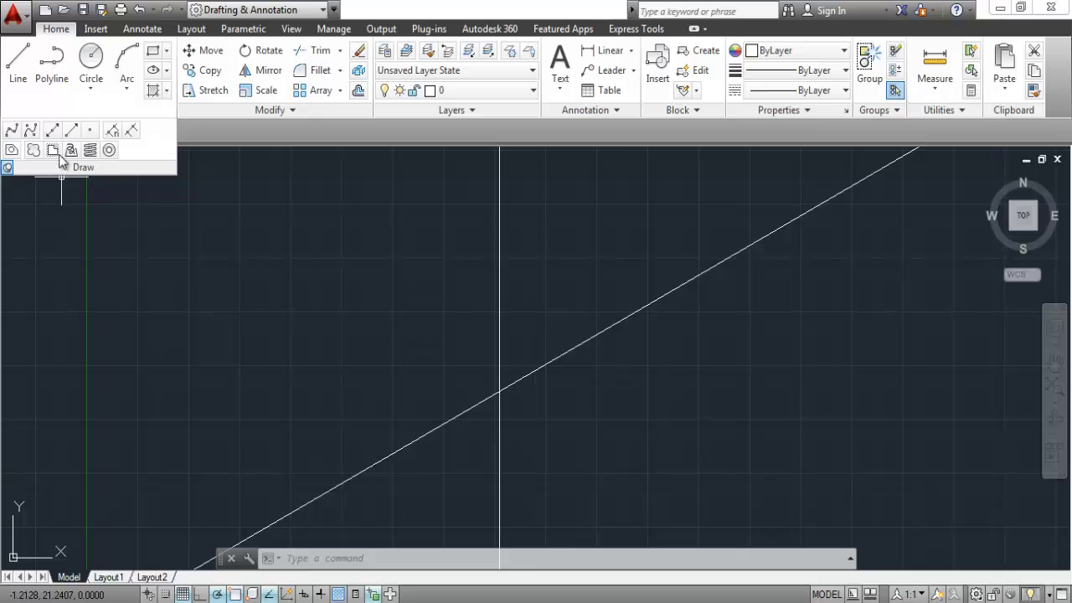
# Step: Draw a short slanted line segment with LINE
pyautogui.click(18, 65)
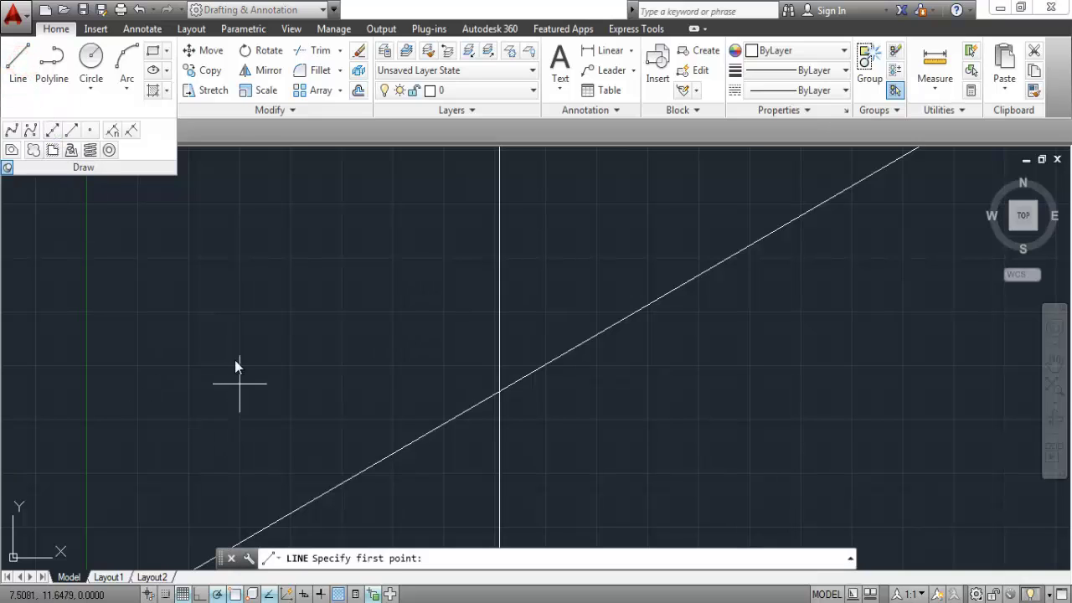
pyautogui.click(257, 234)
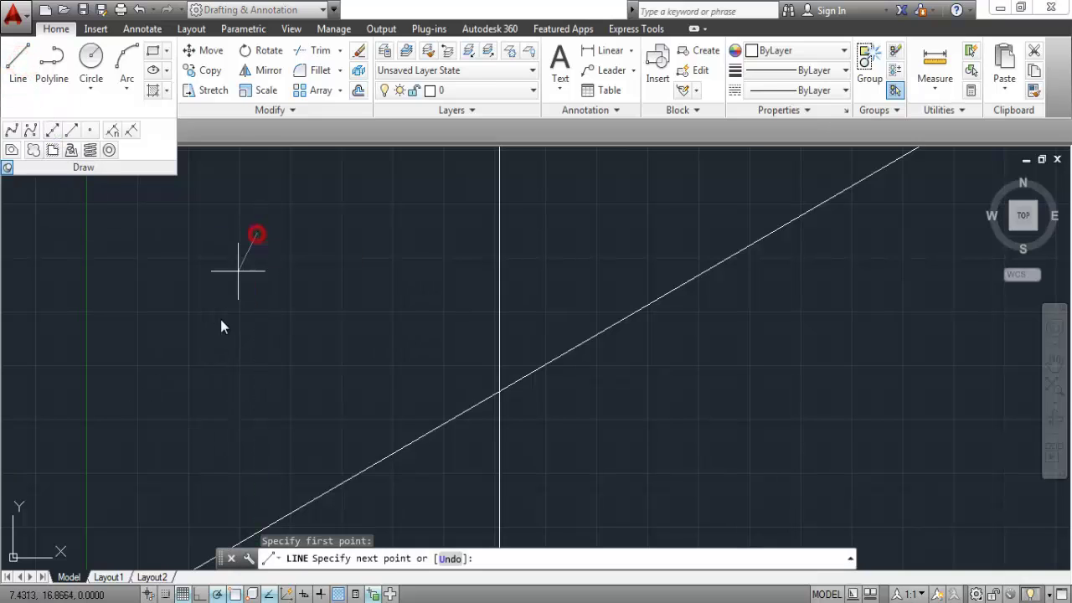
pyautogui.click(182, 388)
pyautogui.rightClick(310, 289)
pyautogui.click(331, 289)
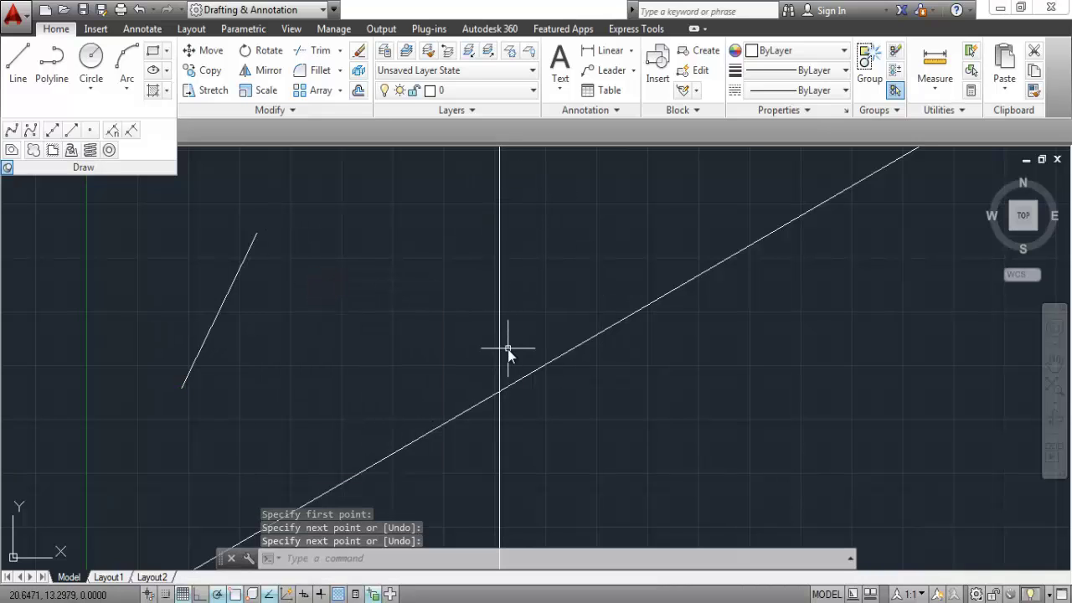
# Step: With XLINE Offset 3, add copies on both sides of the slanted line and twice right of the vertical line
pyautogui.click(51, 130)
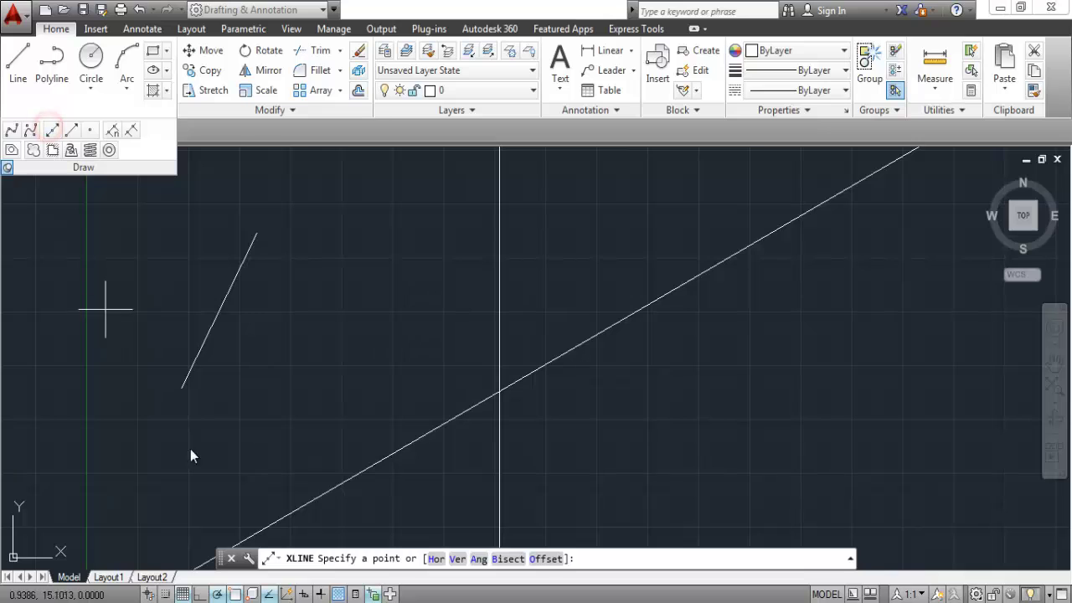
pyautogui.click(546, 558)
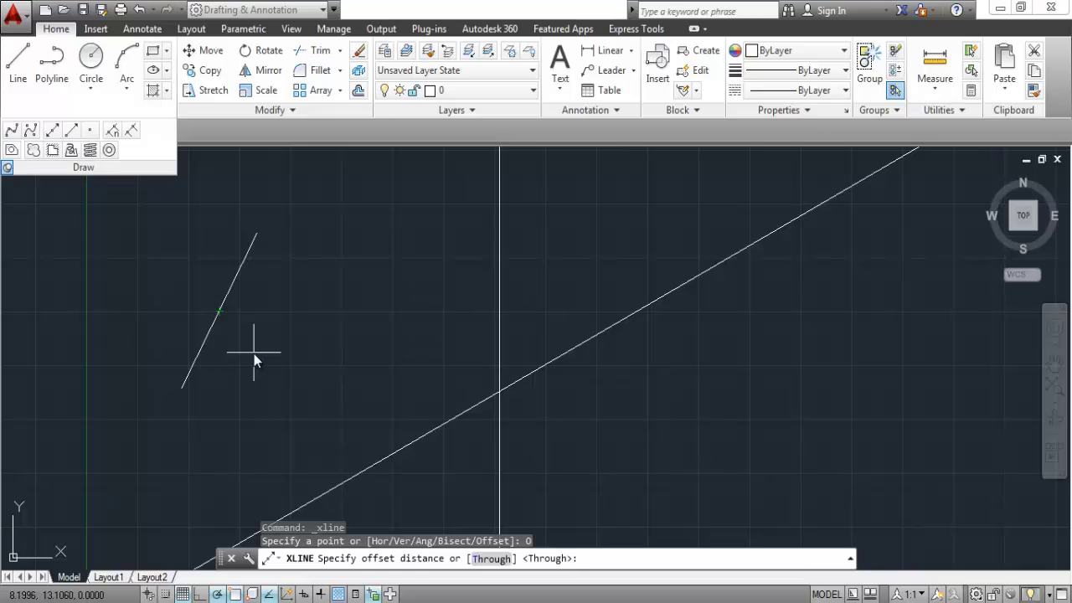
pyautogui.press('Return')
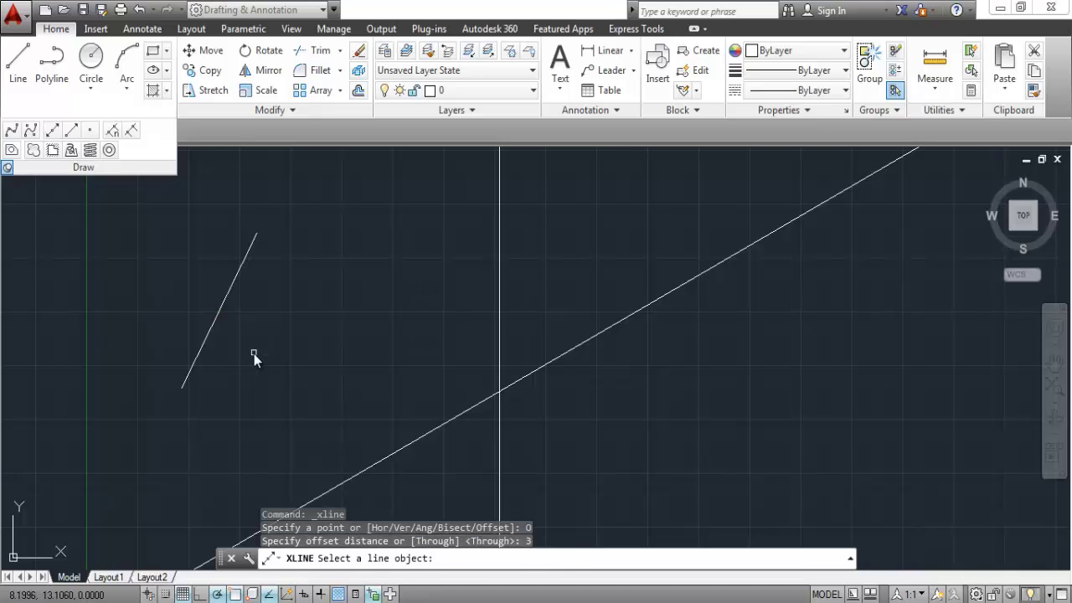
pyautogui.click(234, 286)
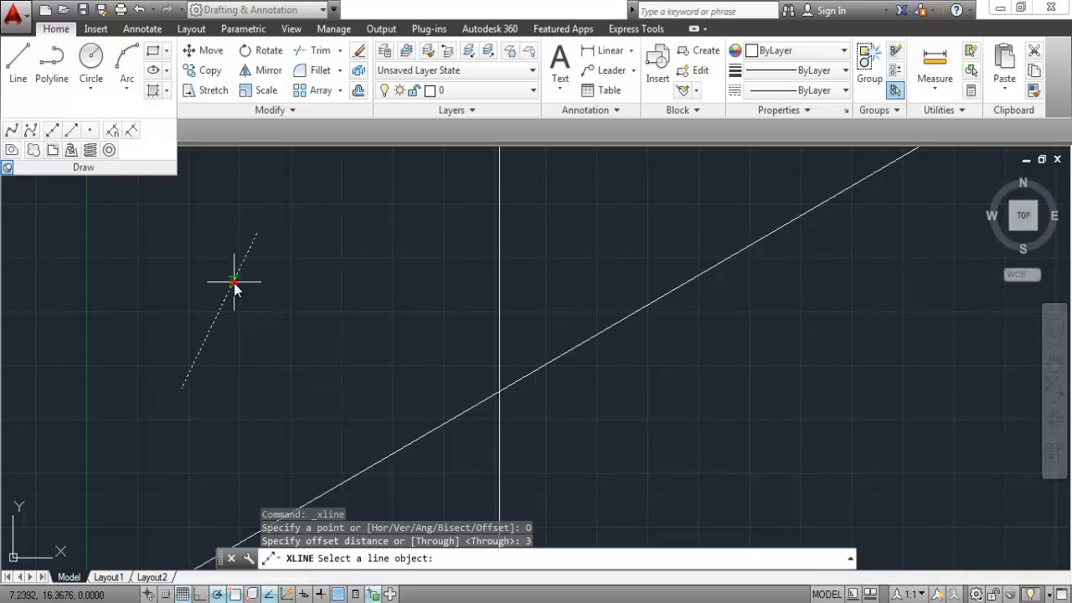
pyautogui.click(302, 326)
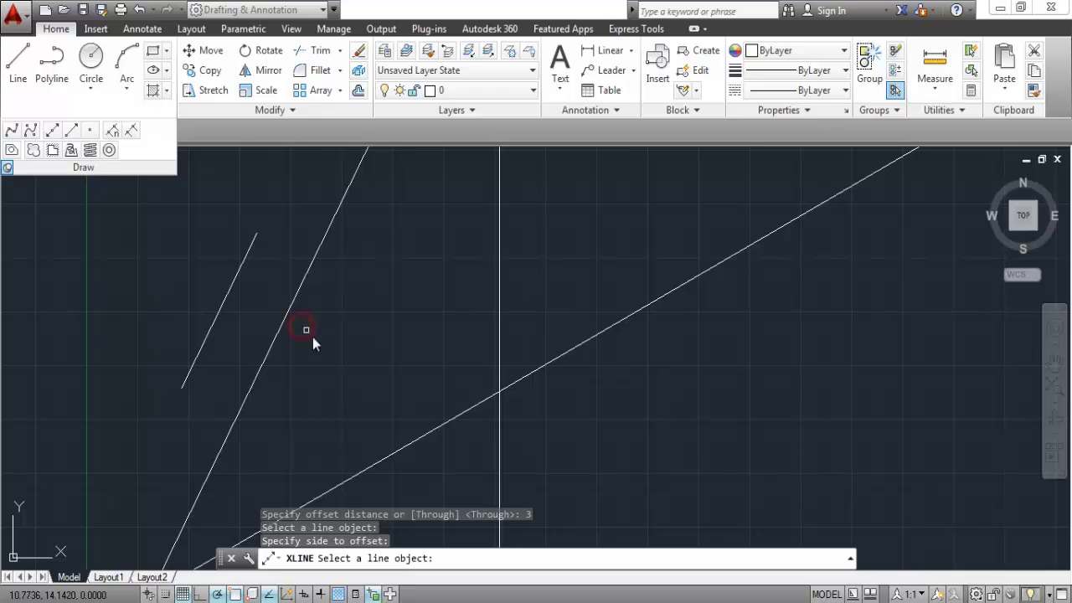
pyautogui.click(224, 303)
pyautogui.click(140, 254)
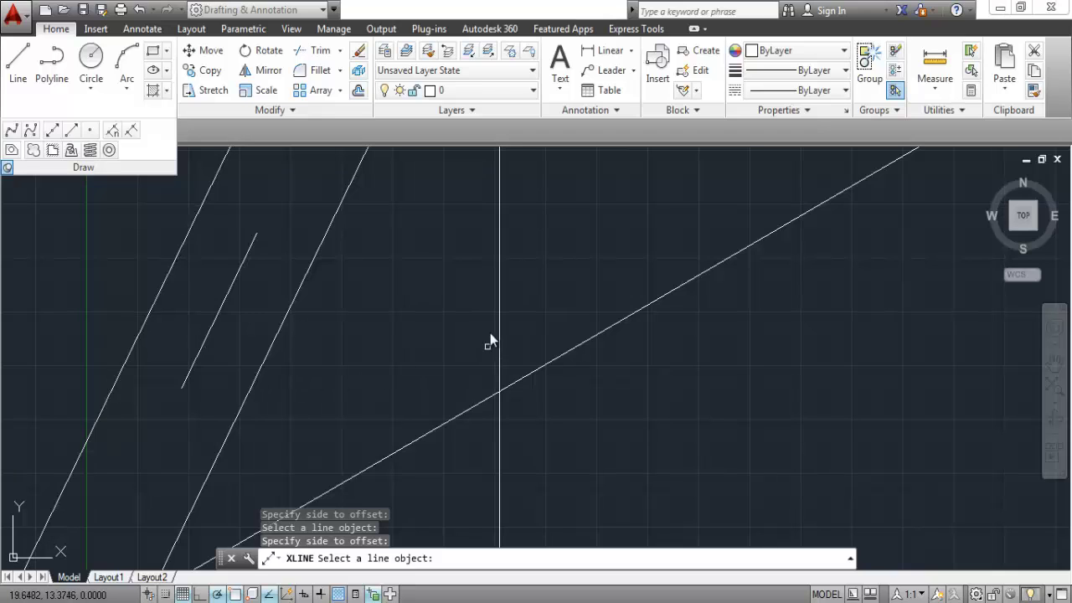
pyautogui.click(499, 287)
pyautogui.click(573, 279)
pyautogui.click(560, 285)
pyautogui.click(627, 279)
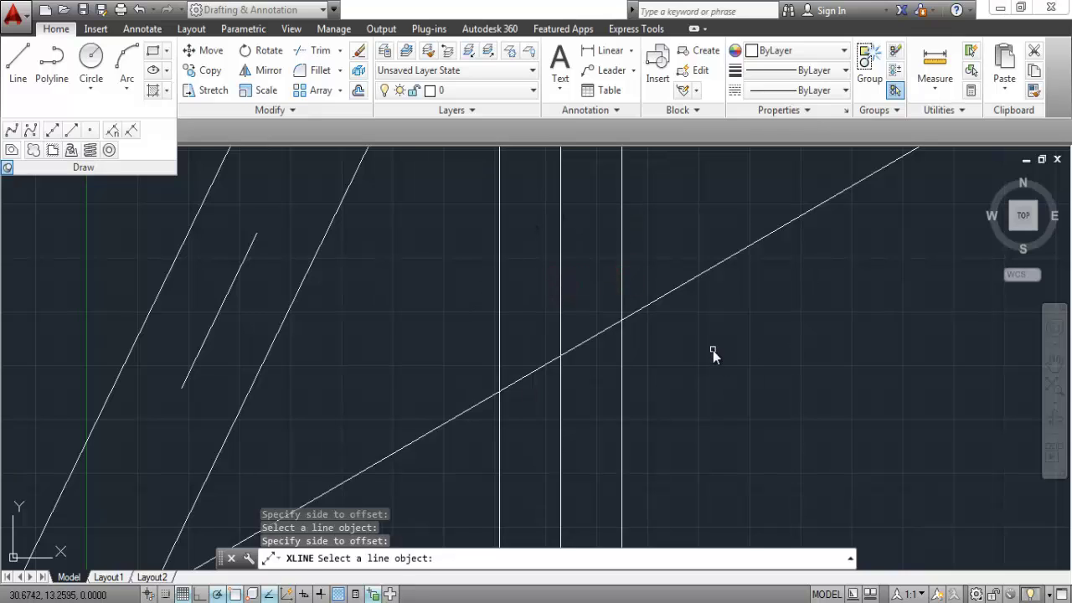
# Step: Window-select all seven lines and erase them
pyautogui.click(705, 402)
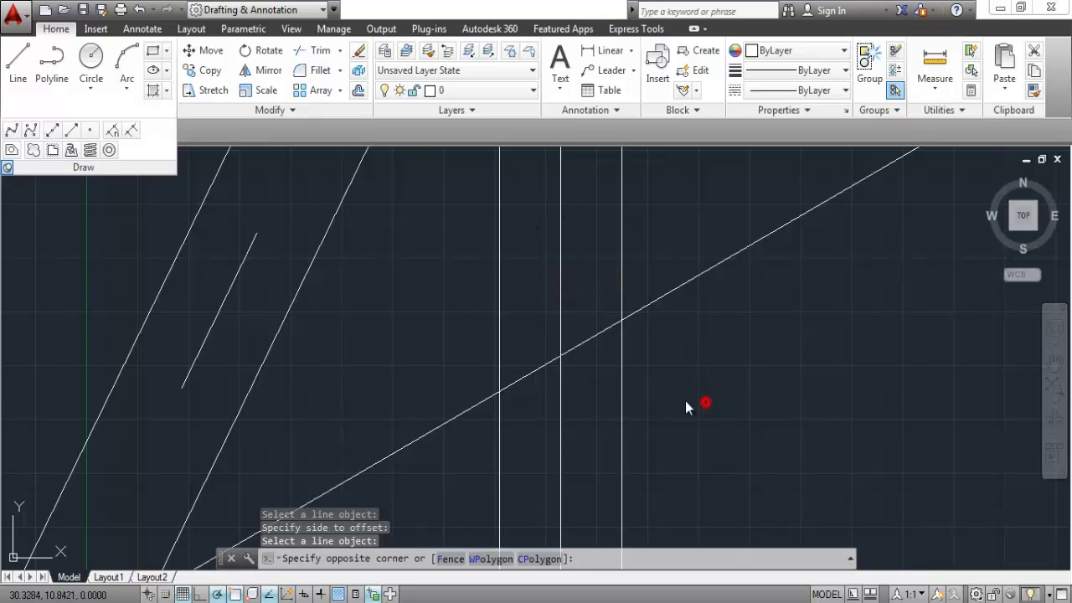
pyautogui.click(91, 260)
pyautogui.rightClick(417, 236)
pyautogui.click(484, 319)
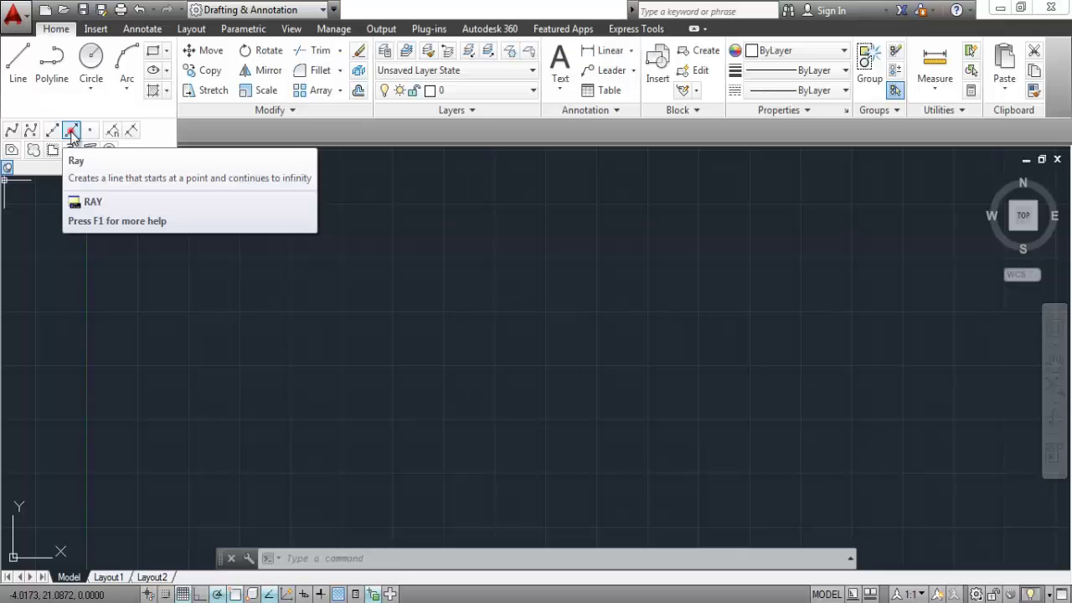
pyautogui.click(72, 130)
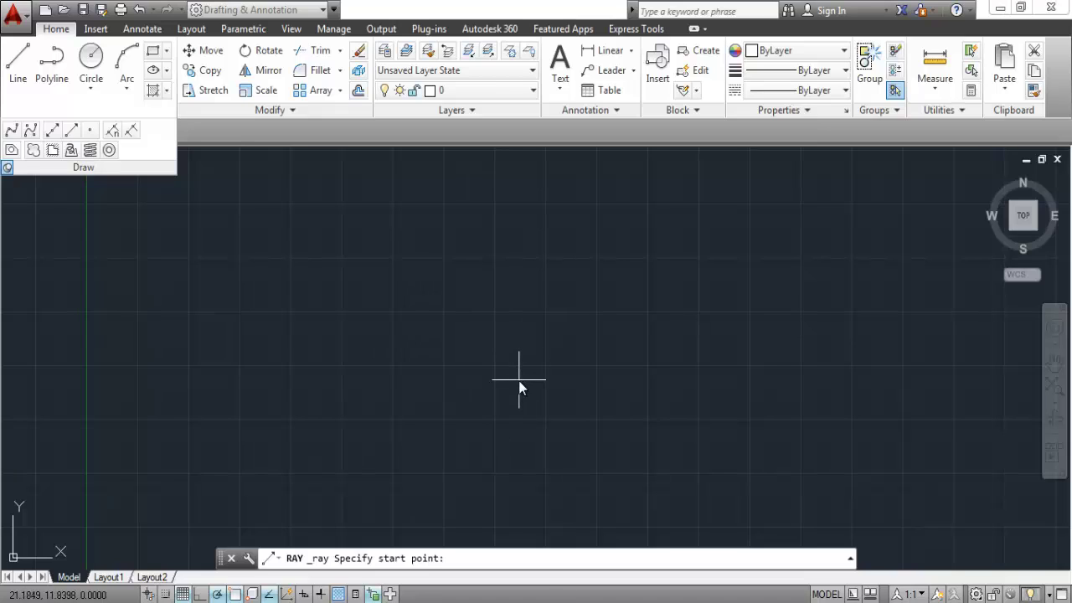
# Step: Draw seven rays fanning out in all directions from one shared start point
pyautogui.click(469, 359)
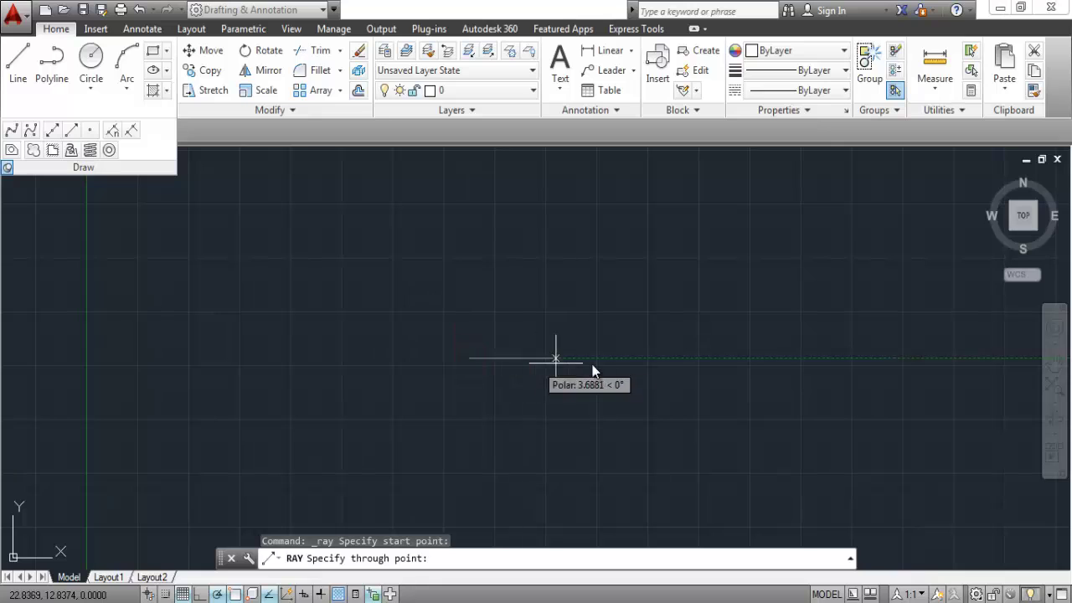
pyautogui.click(653, 363)
pyautogui.click(550, 308)
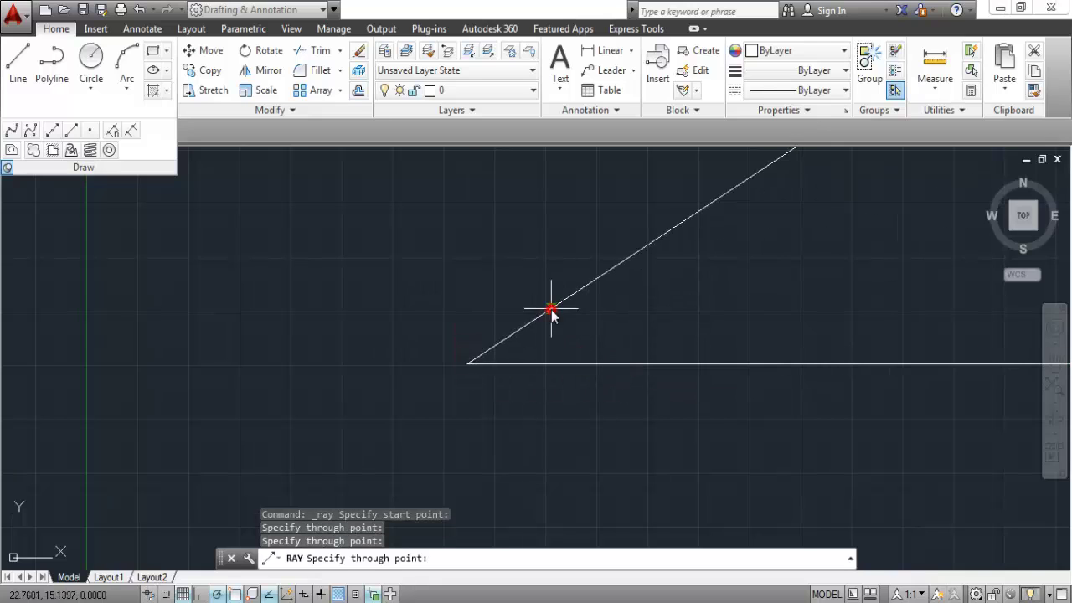
pyautogui.click(454, 307)
pyautogui.click(402, 353)
pyautogui.click(478, 426)
pyautogui.click(564, 426)
pyautogui.click(421, 418)
pyautogui.press('Return')
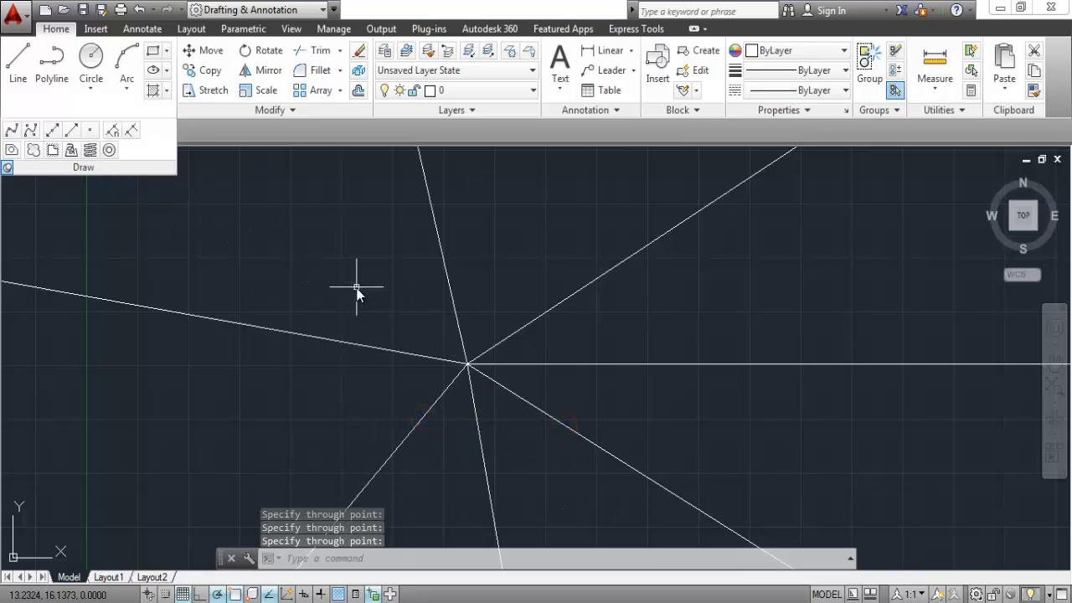
# Step: Crossing-select all seven rays and erase them
pyautogui.click(504, 426)
pyautogui.click(411, 311)
pyautogui.rightClick(399, 280)
pyautogui.click(428, 325)
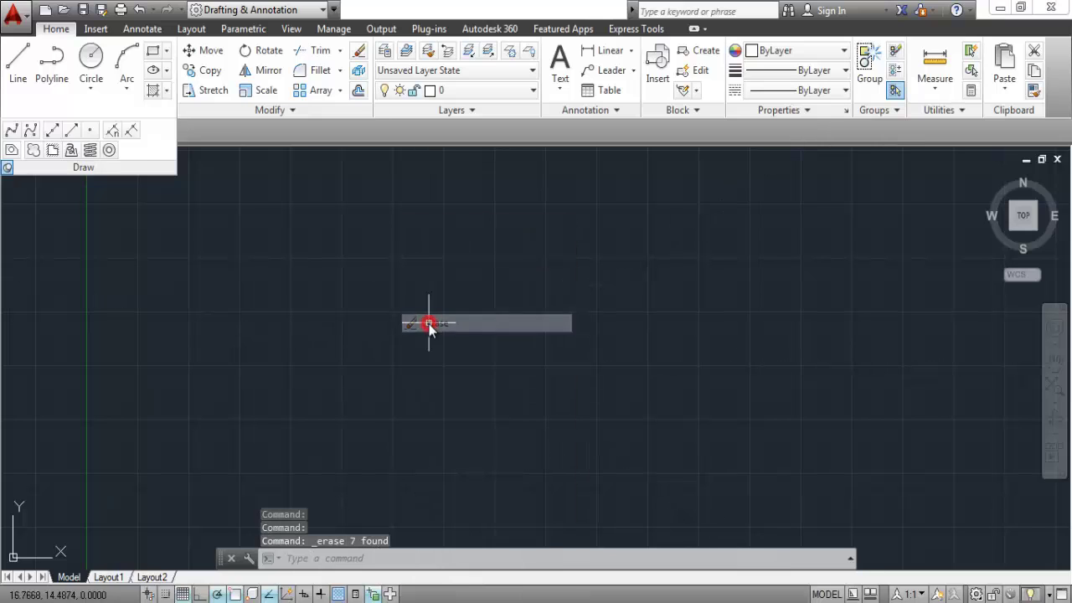
pyautogui.click(71, 130)
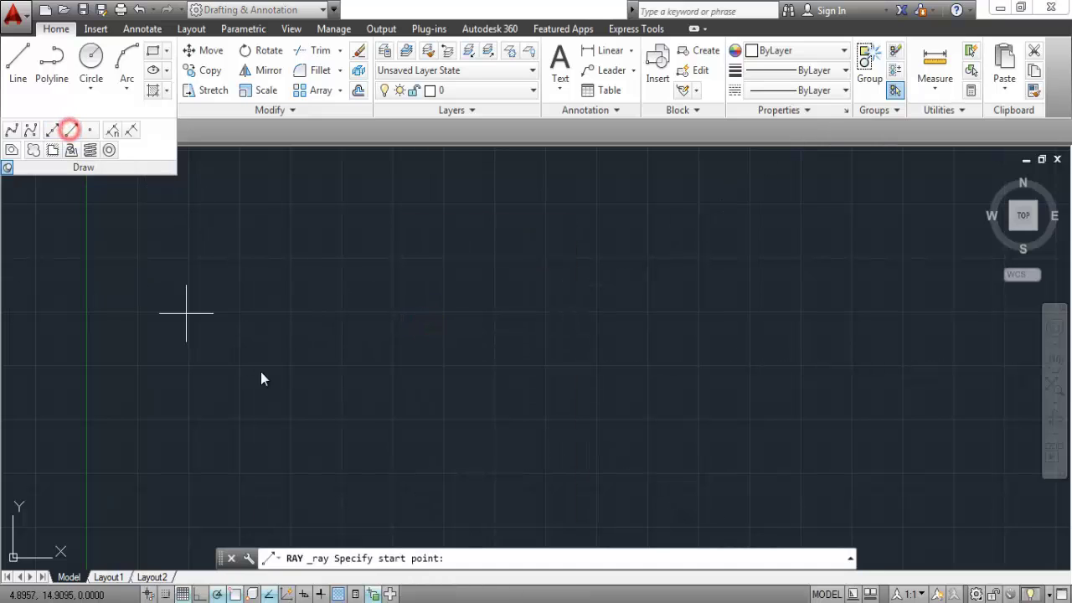
# Step: Draw a single ray locked to 30° using the <30 angle override
pyautogui.click(463, 375)
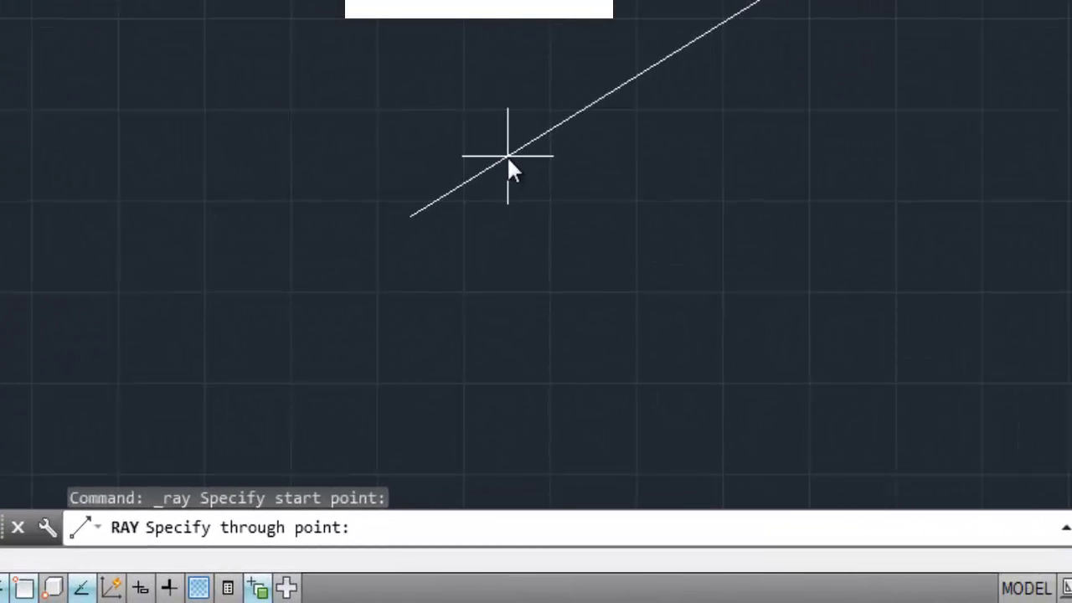
pyautogui.press('F8')
pyautogui.write('<')
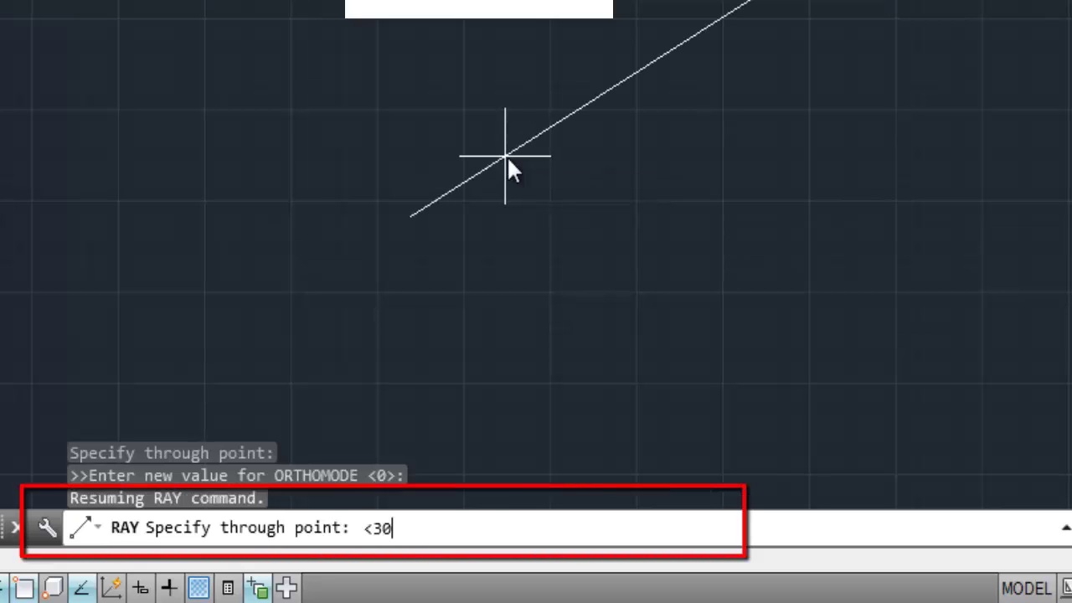
pyautogui.write('30')
pyautogui.press('Return')
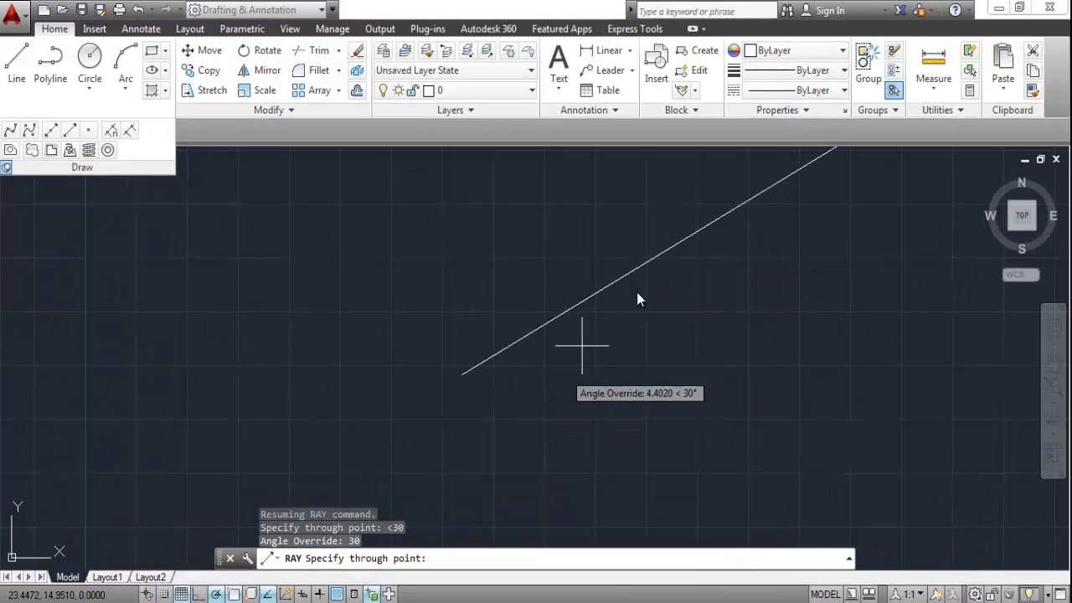
pyautogui.click(586, 314)
pyautogui.press('Return')
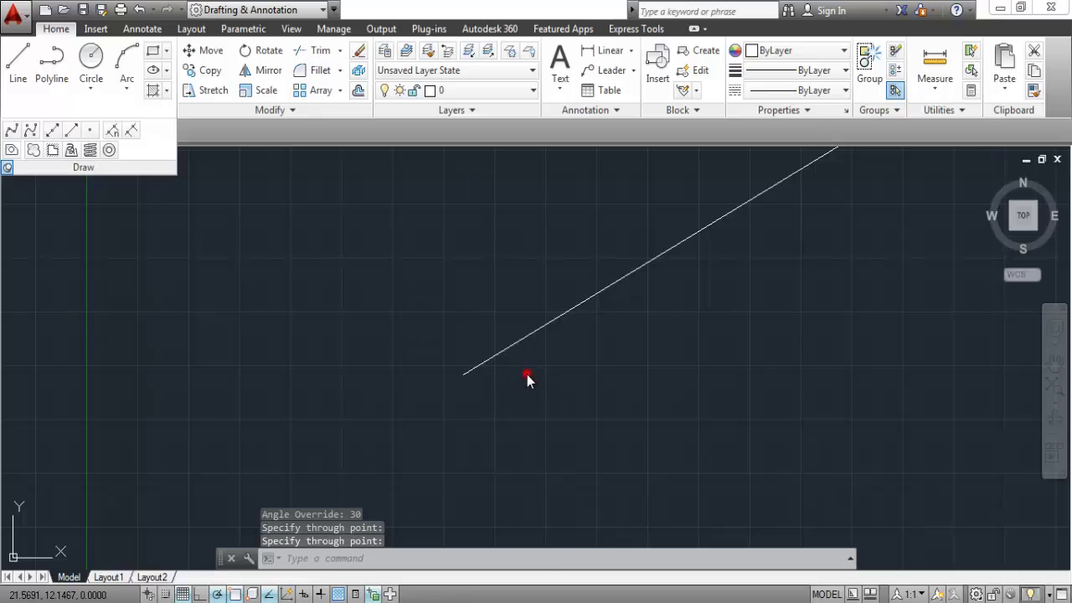
# Step: Select the 30° ray and erase it
pyautogui.click(526, 374)
pyautogui.click(387, 315)
pyautogui.rightClick(388, 316)
pyautogui.click(433, 298)
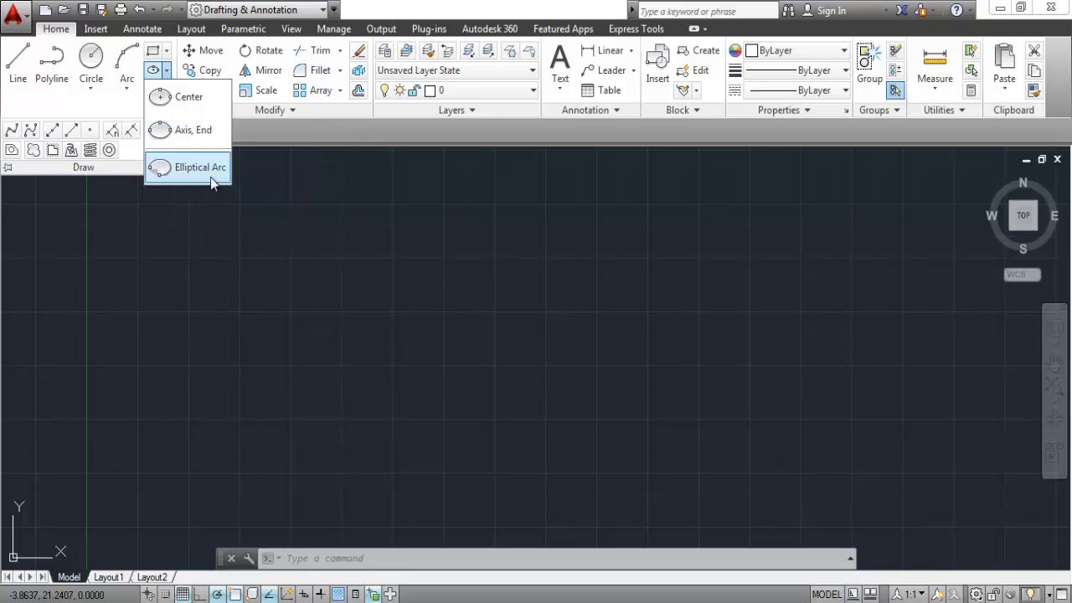
# Step: Draw a center ellipse mid-screen with a long horizontal axis and shorter vertical axis
pyautogui.click(191, 98)
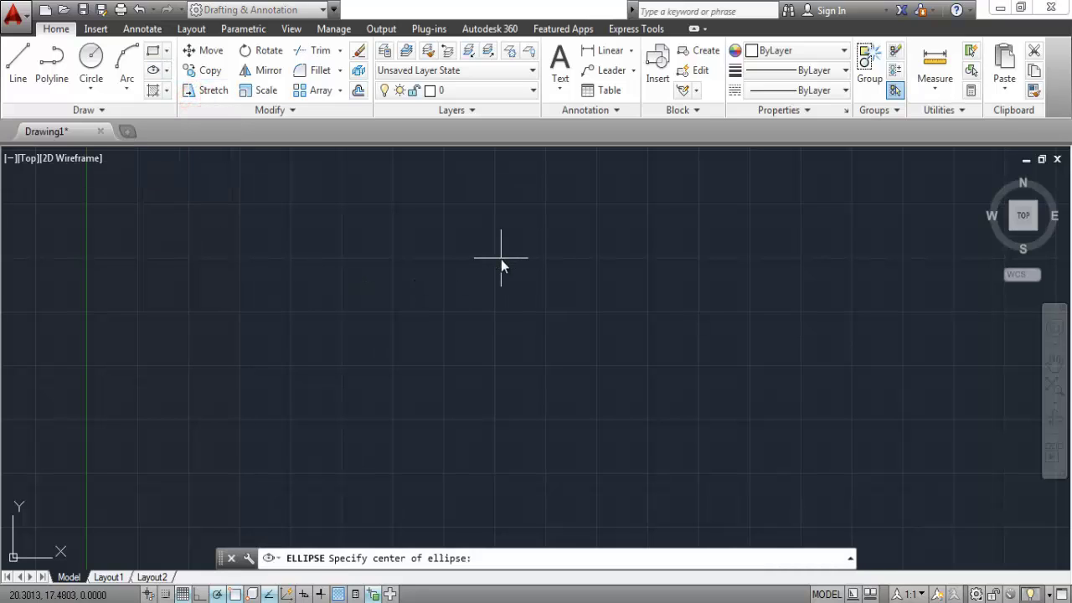
pyautogui.click(168, 72)
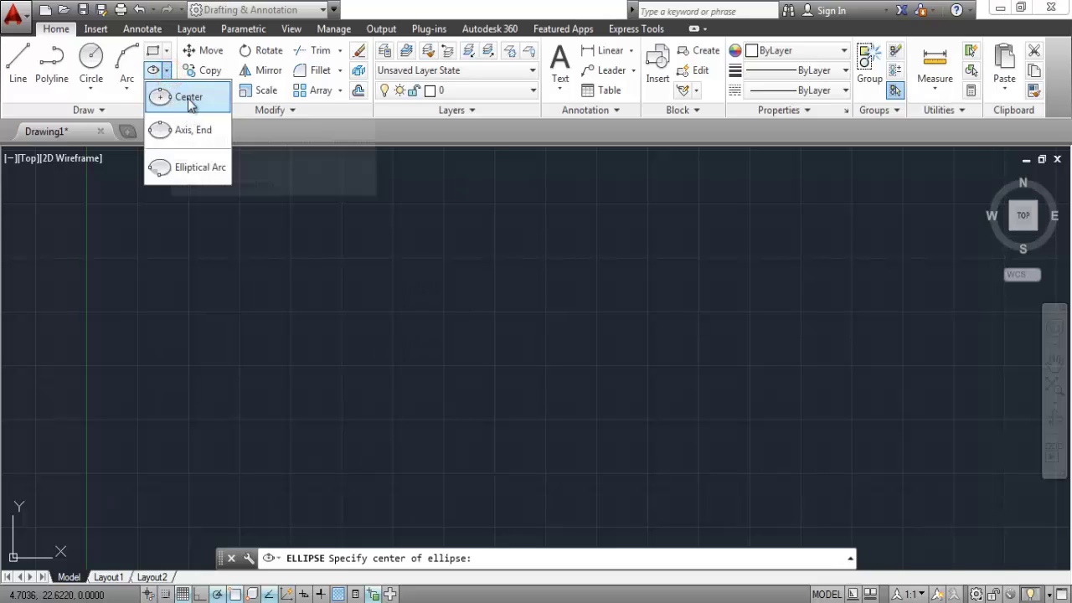
pyautogui.click(494, 365)
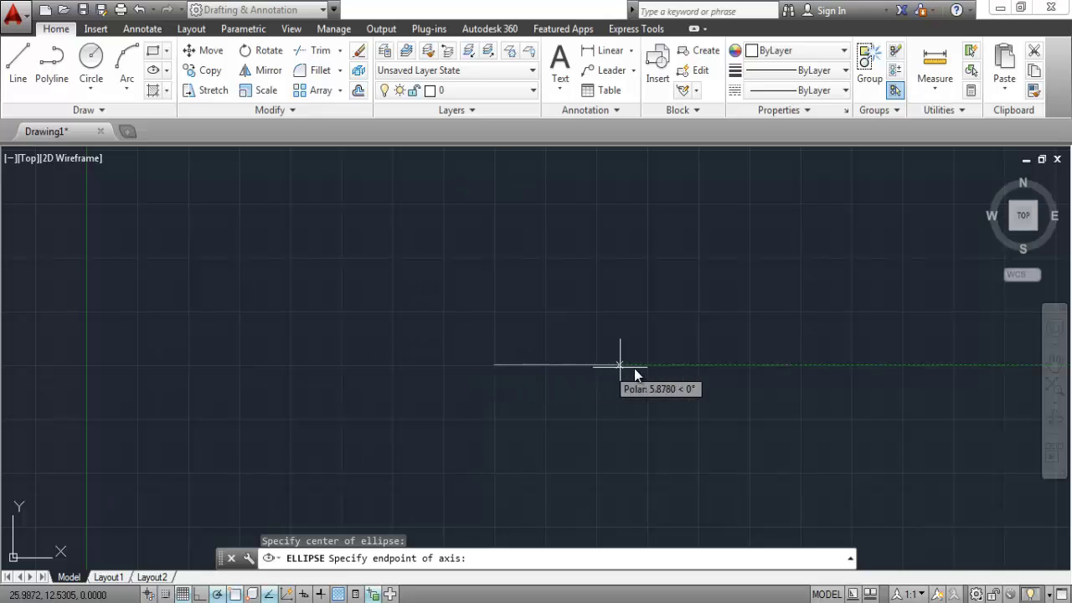
pyautogui.click(752, 367)
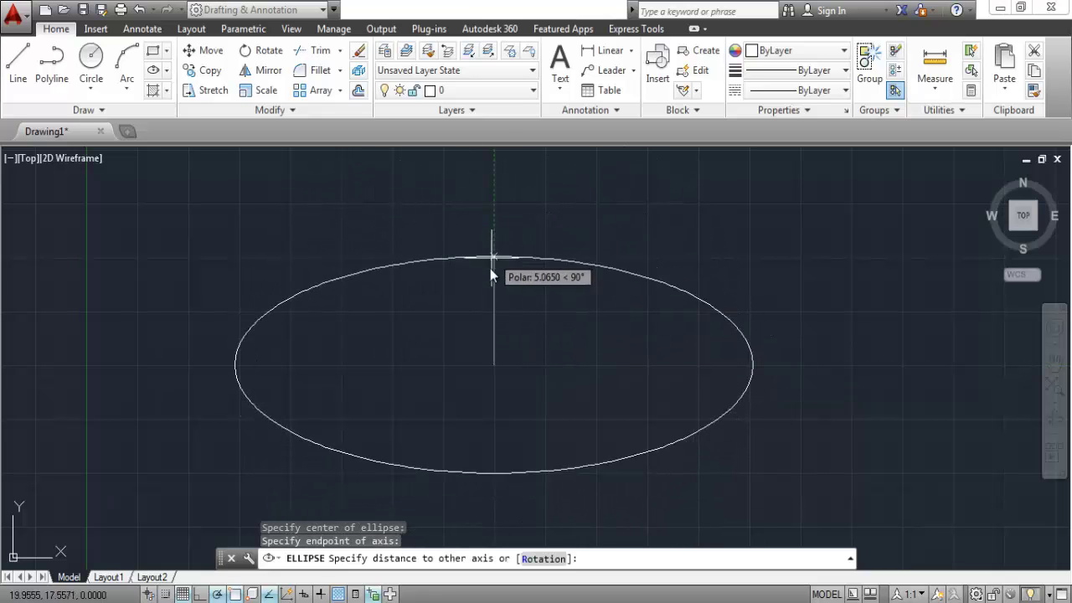
pyautogui.scroll(-6, 503, 335)
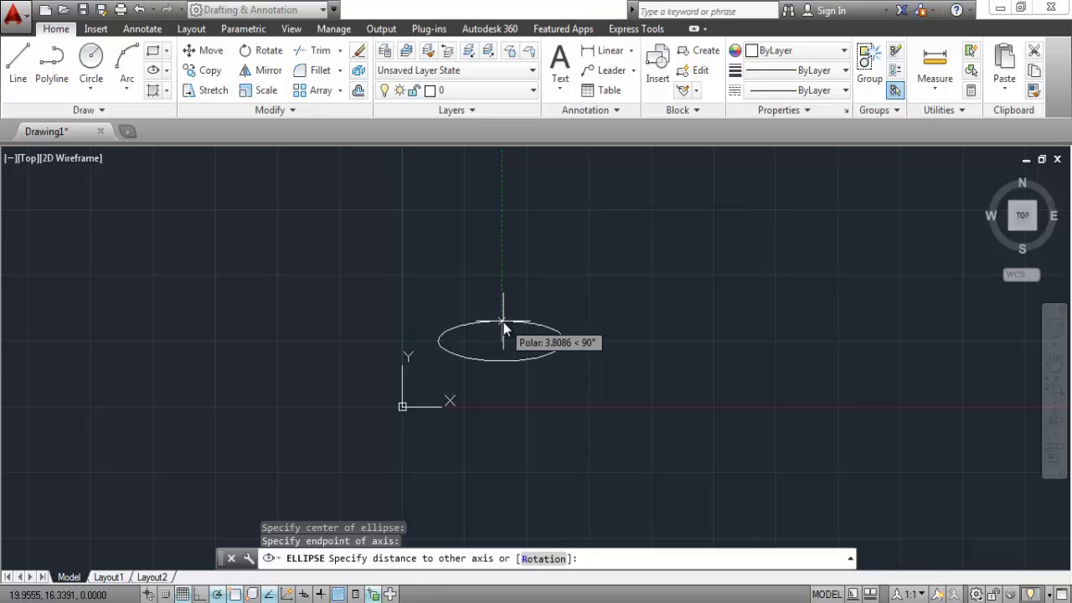
pyautogui.scroll(4, 503, 328)
pyautogui.scroll(2, 503, 328)
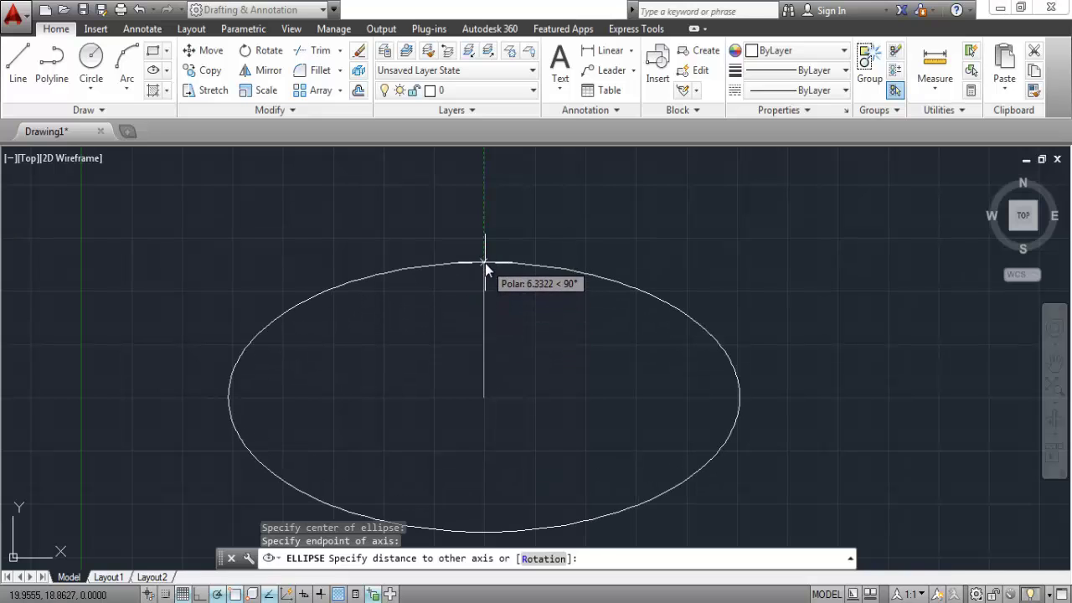
pyautogui.click(485, 263)
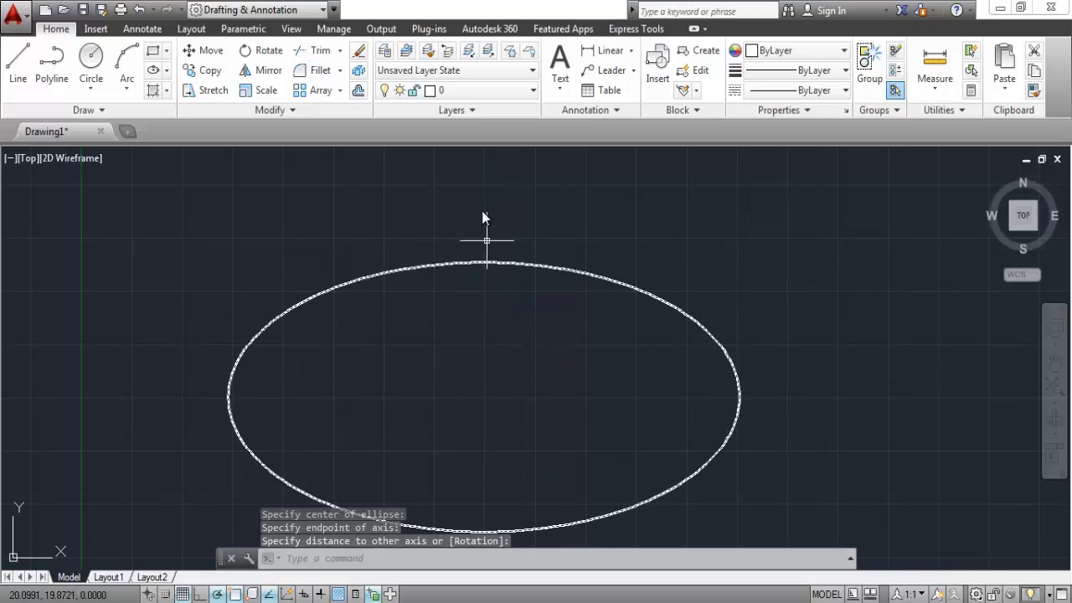
# Step: Recentre the view and erase the large ellipse
pyautogui.moveTo(485, 375); pyautogui.dragTo(493, 337, button='middle')
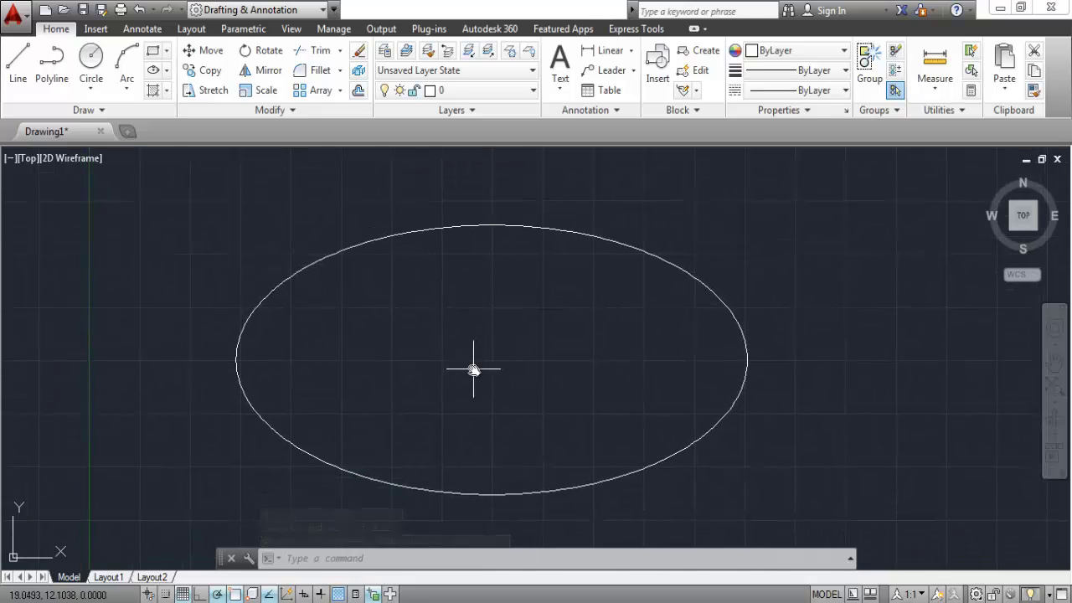
pyautogui.click(441, 227)
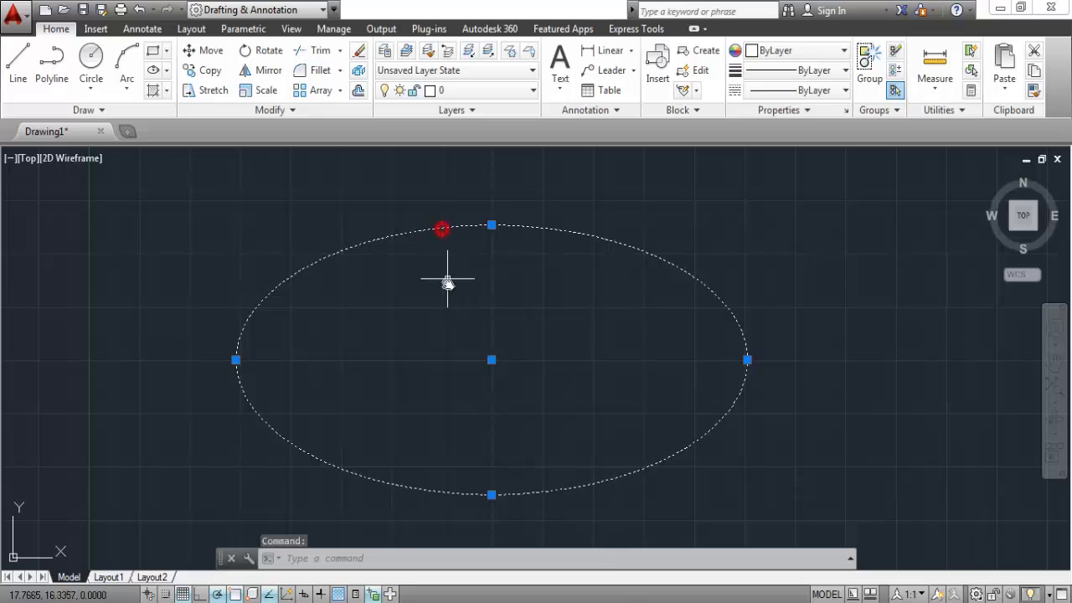
pyautogui.rightClick(443, 228)
pyautogui.click(484, 298)
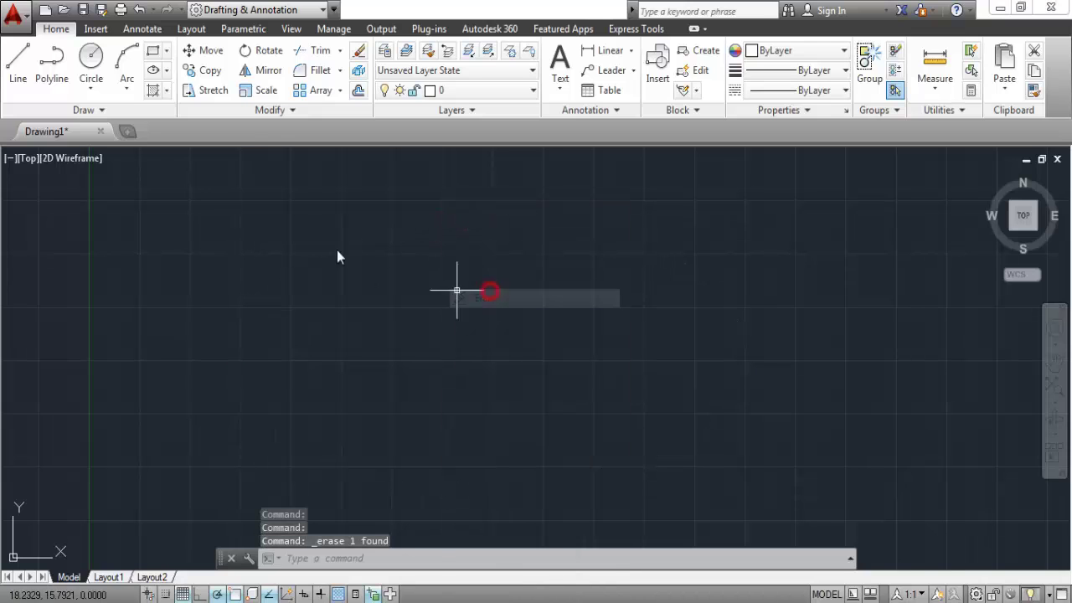
# Step: Draw a centre-based ellipse with half-axis lengths 5 and 2
pyautogui.click(158, 71)
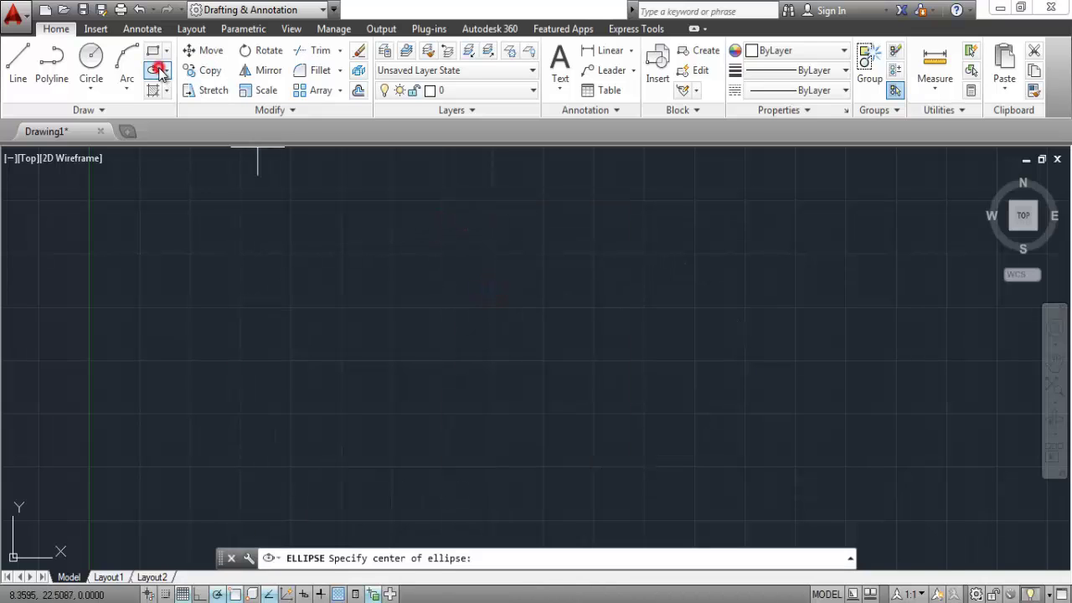
pyautogui.click(478, 357)
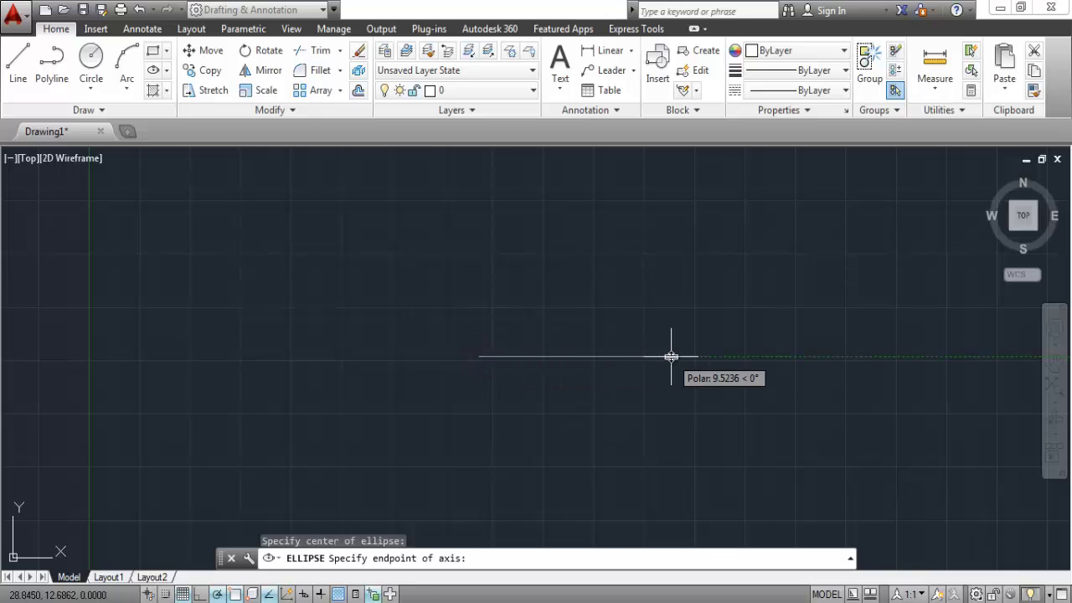
pyautogui.write('5')
pyautogui.press('Return')
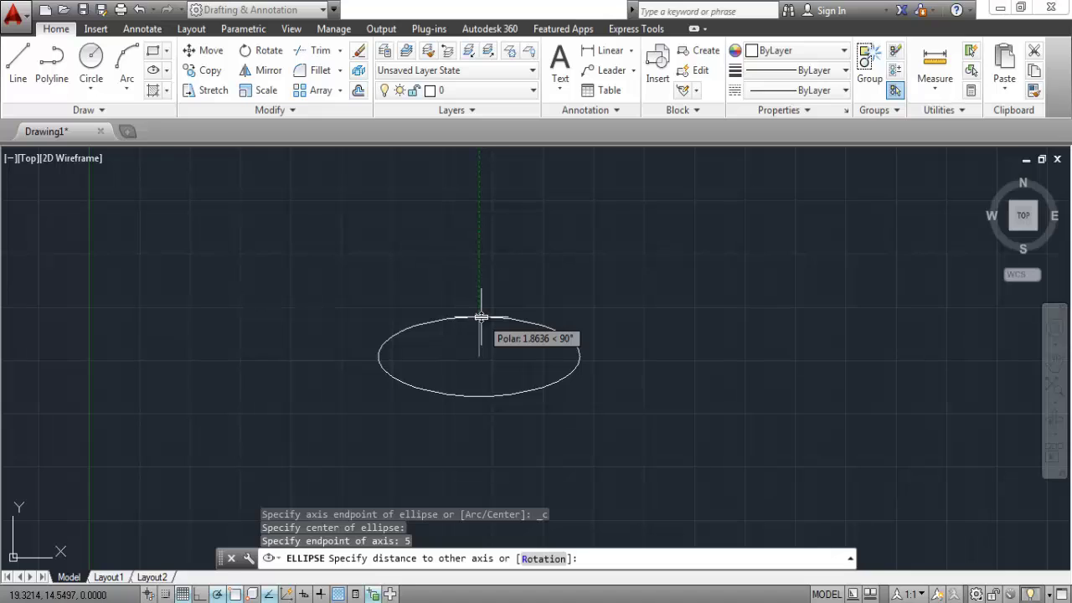
pyautogui.write('2')
pyautogui.press('Return')
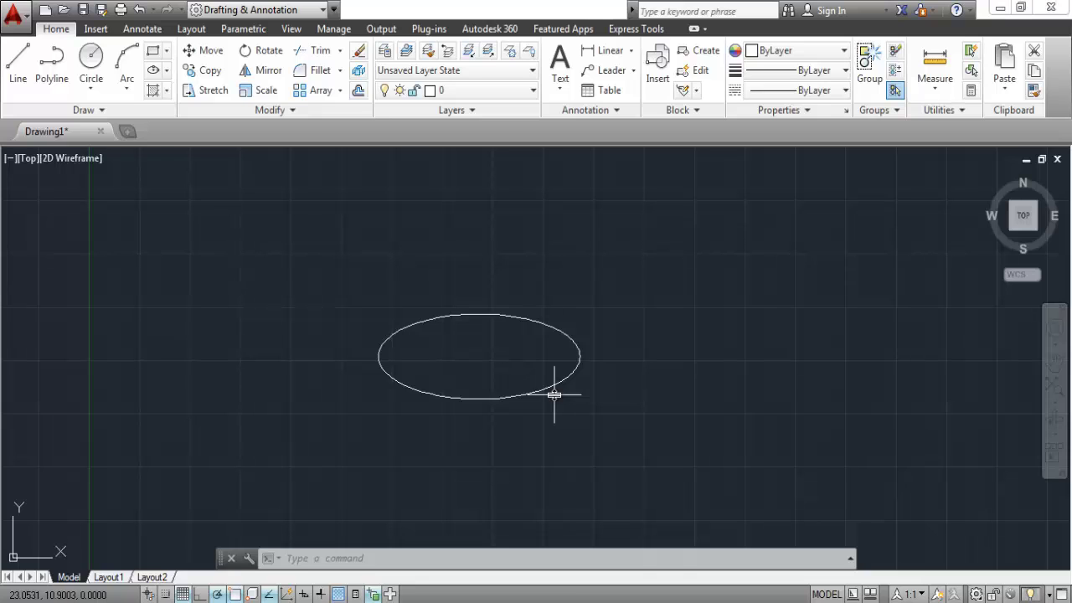
pyautogui.click(555, 334)
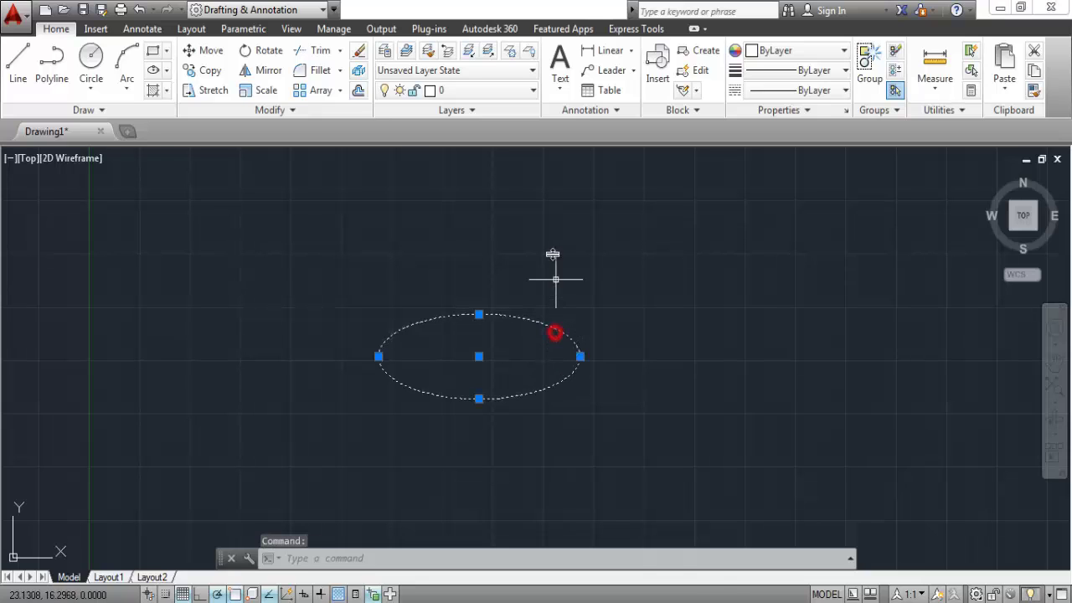
# Step: Erase the 5-by-2 ellipse and draw a new ellipse from two horizontal axis endpoints
pyautogui.rightClick(555, 282)
pyautogui.click(582, 295)
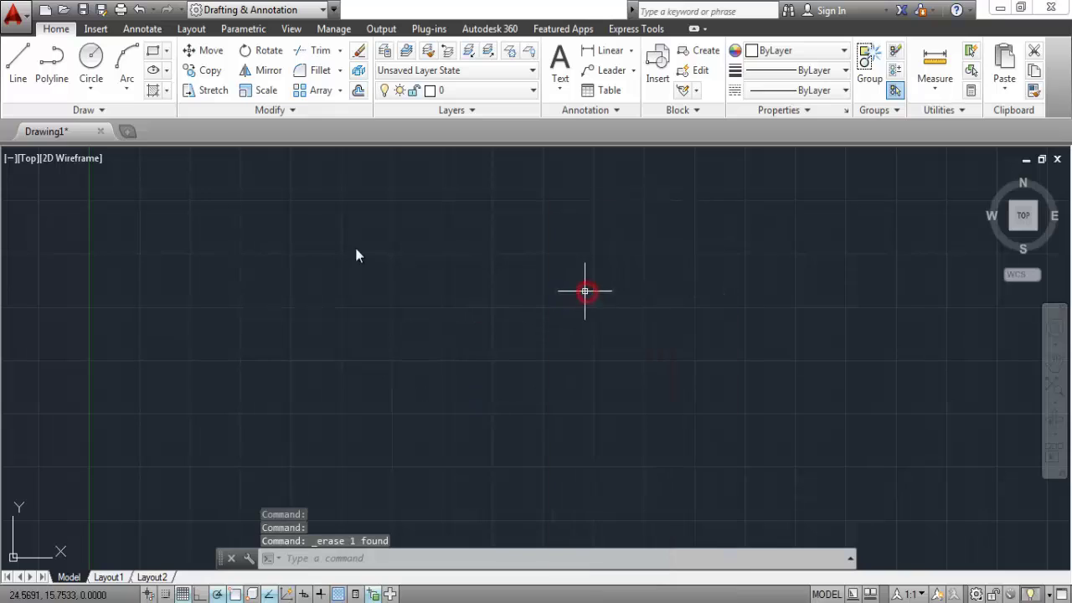
pyautogui.click(169, 72)
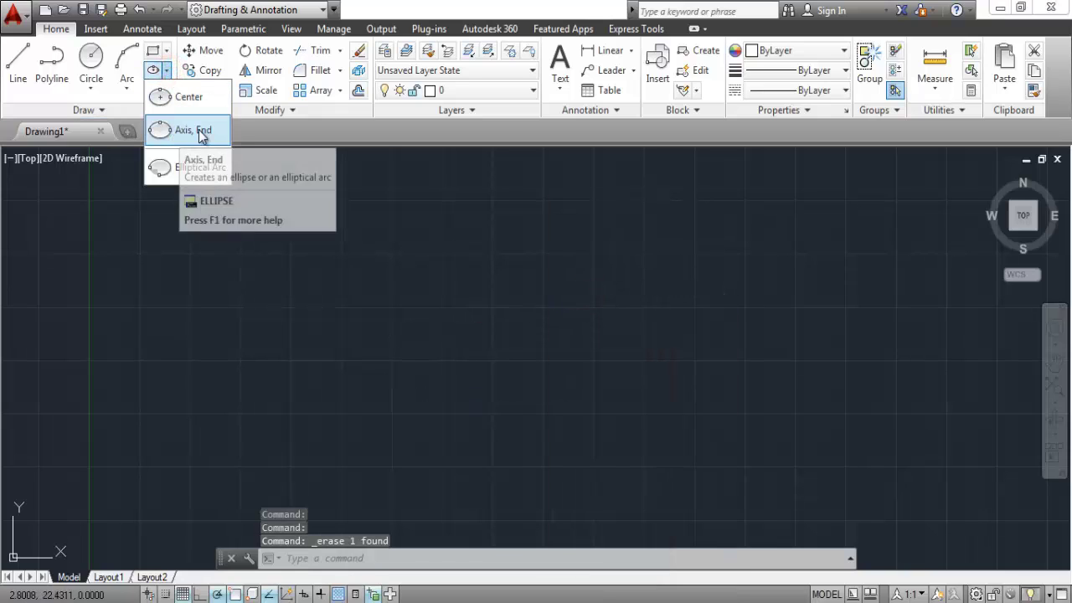
pyautogui.click(201, 134)
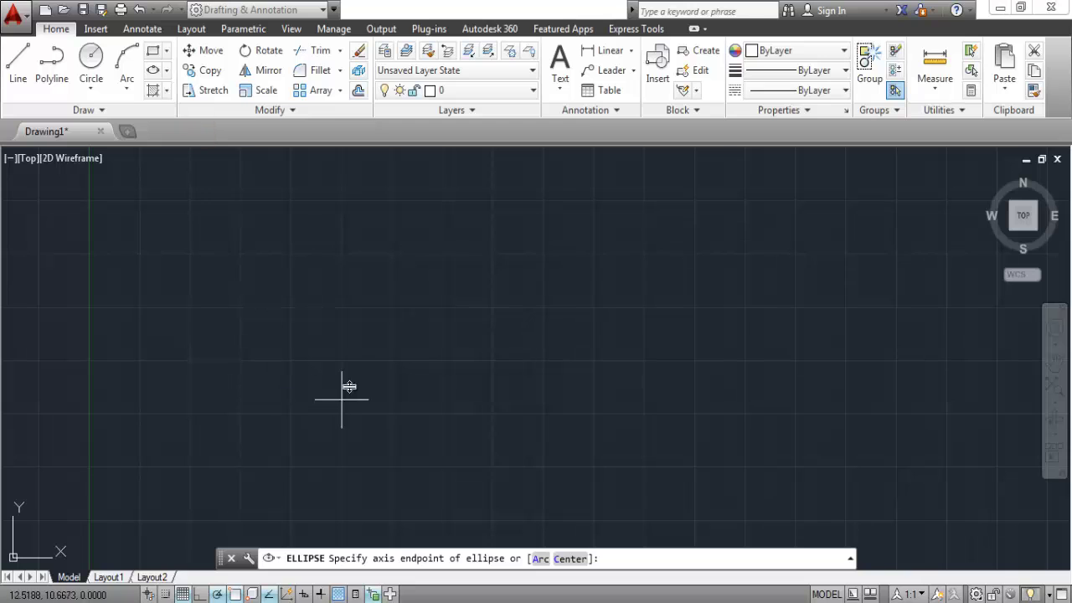
pyautogui.click(330, 362)
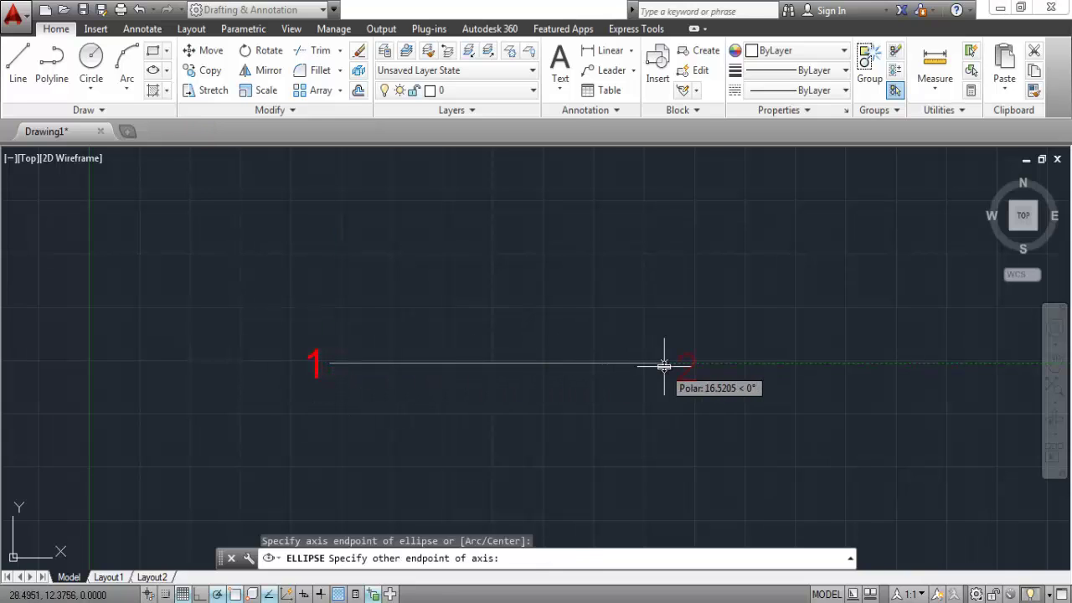
pyautogui.click(664, 366)
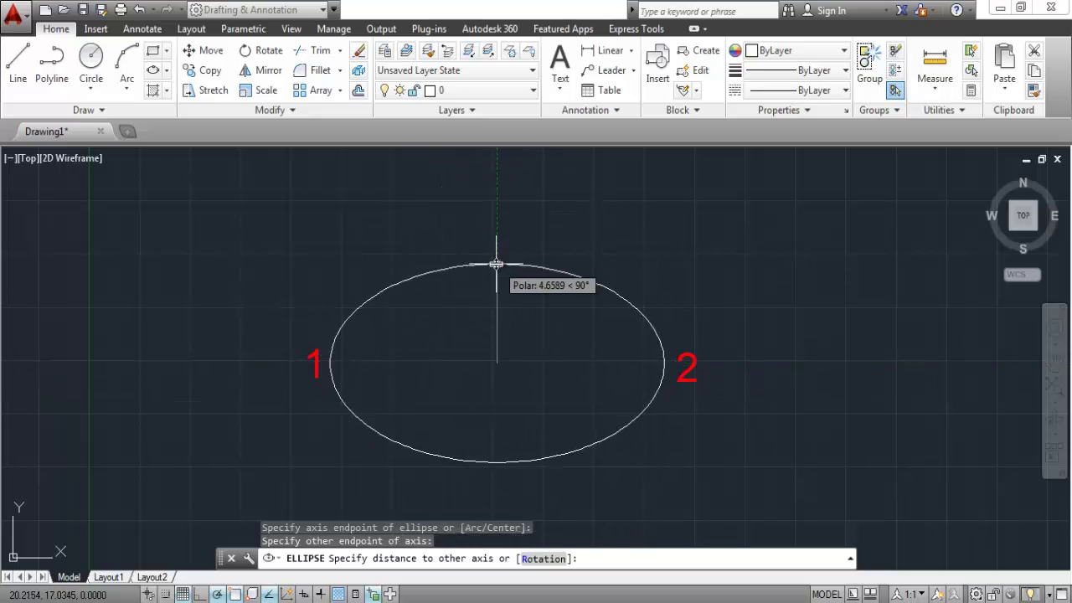
pyautogui.click(503, 296)
# Step: Window-select the axis-endpoint ellipse and erase it, leaving the drawing empty
pyautogui.click(527, 368)
pyautogui.click(394, 244)
pyautogui.rightClick(422, 247)
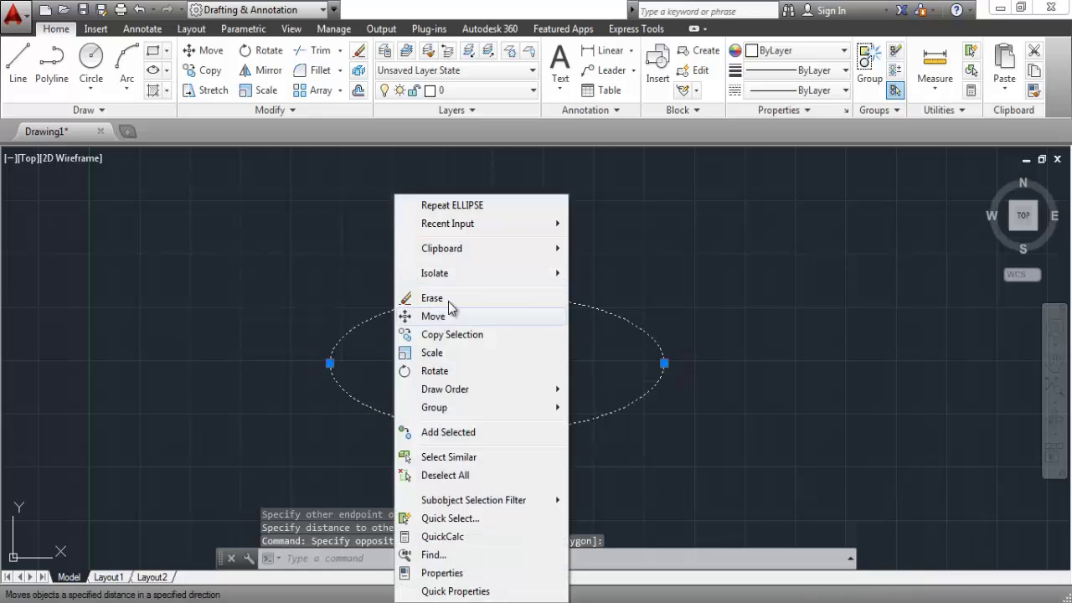
pyautogui.click(447, 297)
pyautogui.click(166, 72)
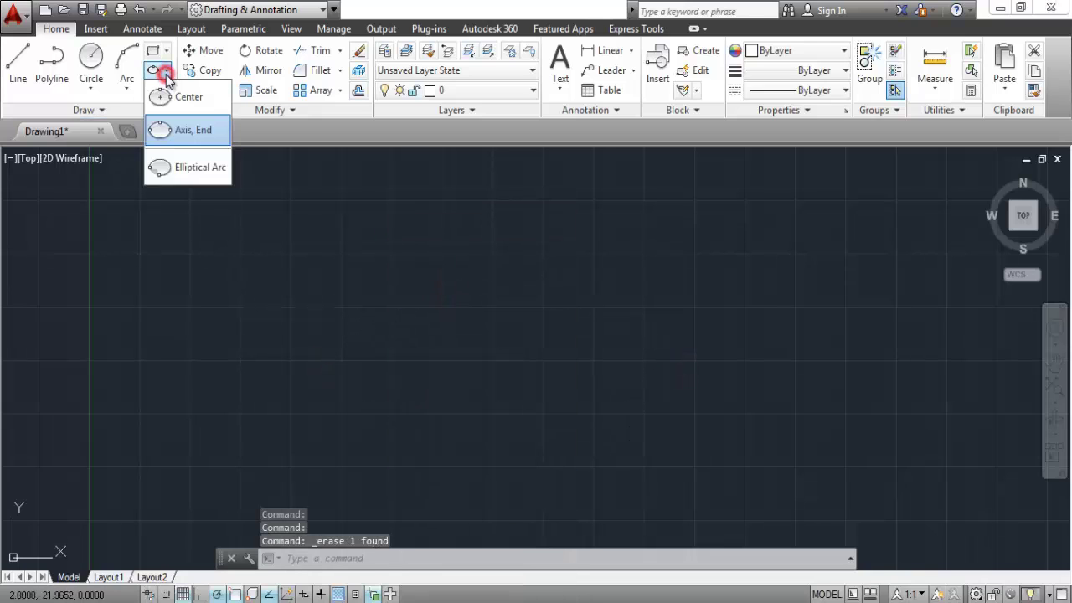
pyautogui.click(189, 168)
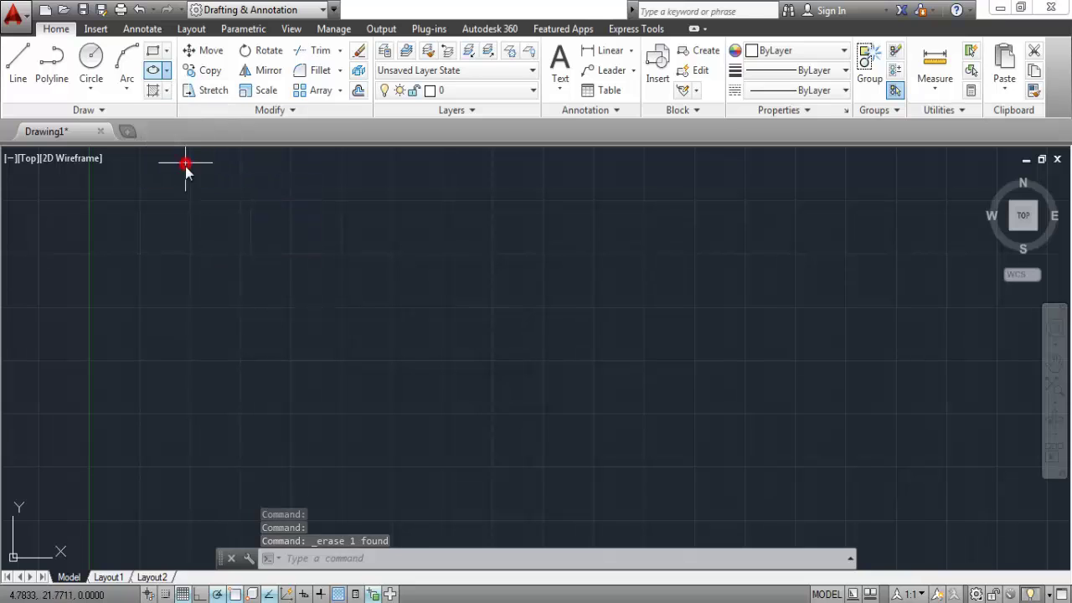
pyautogui.click(317, 357)
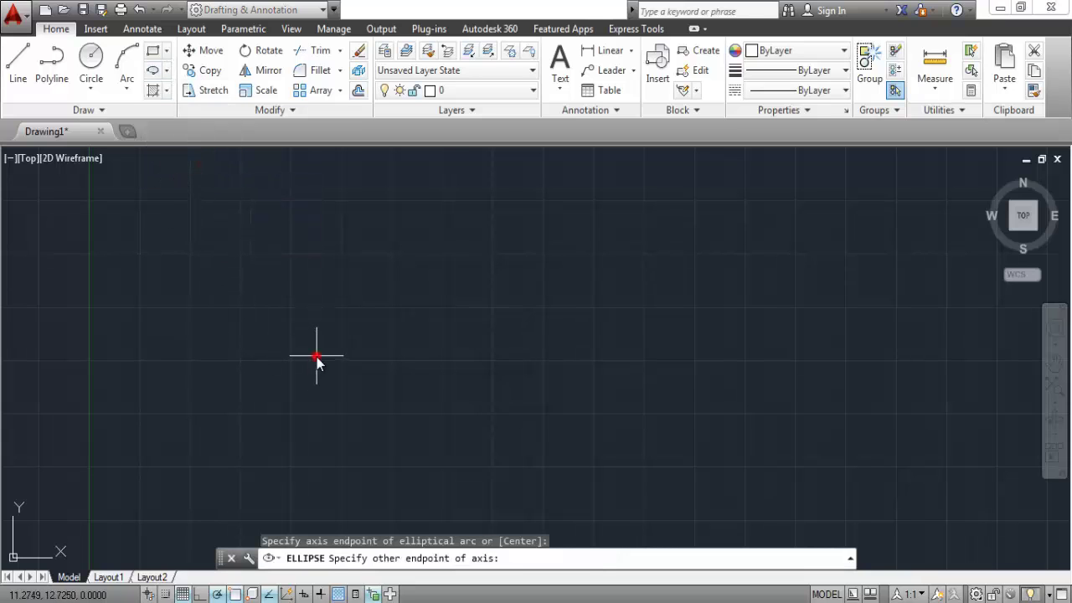
pyautogui.click(599, 357)
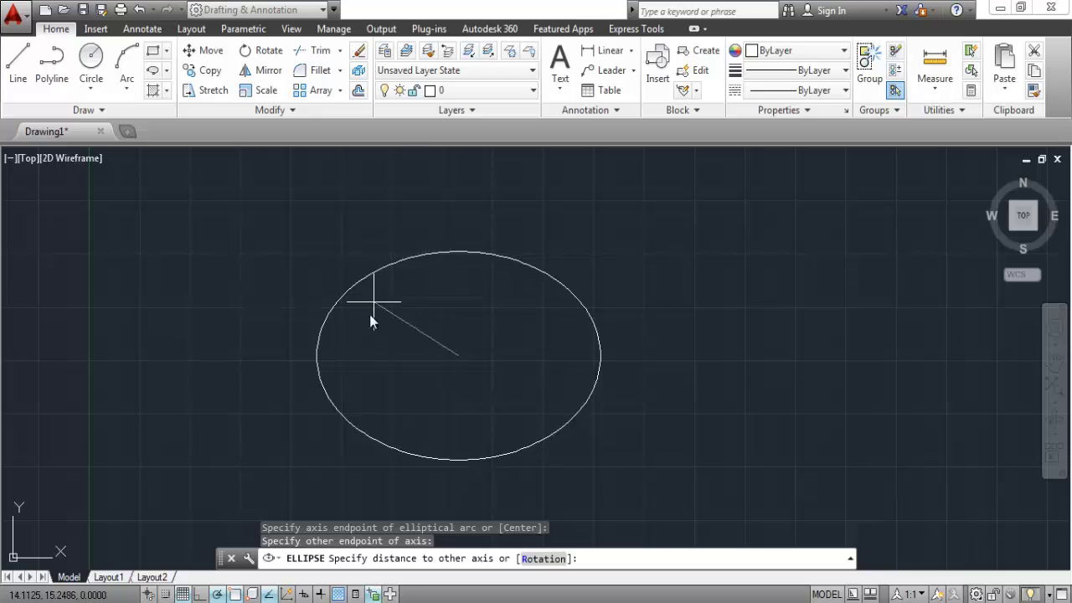
pyautogui.click(461, 298)
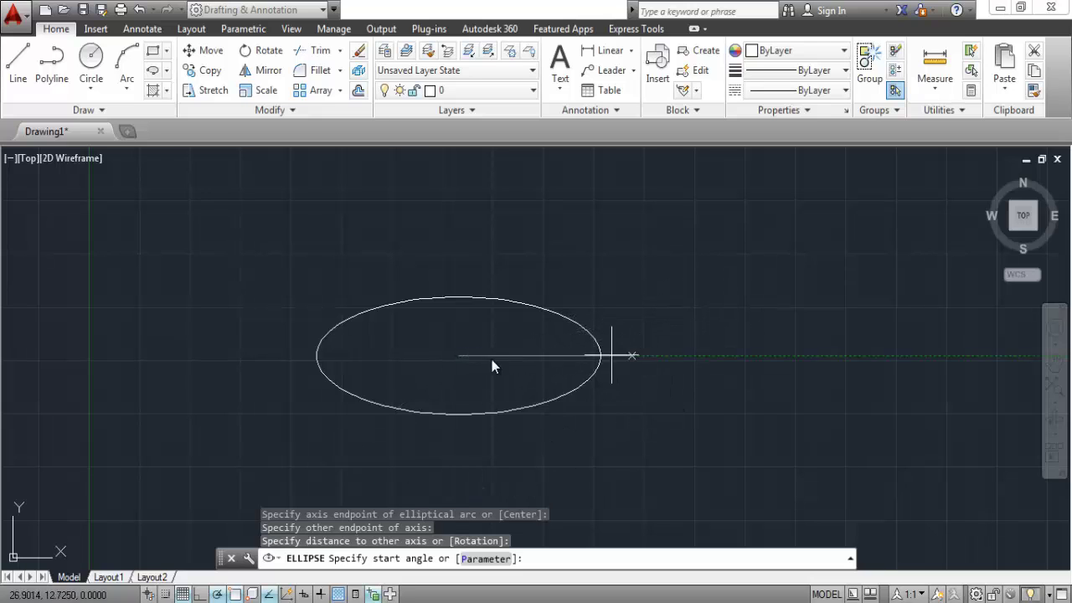
pyautogui.click(708, 300)
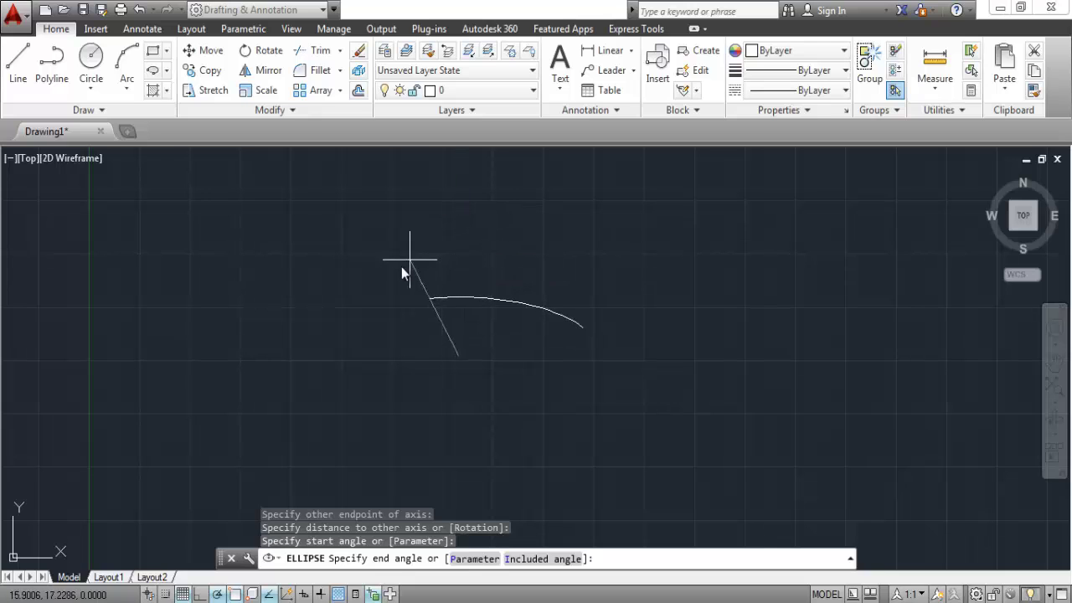
pyautogui.click(334, 400)
pyautogui.click(485, 439)
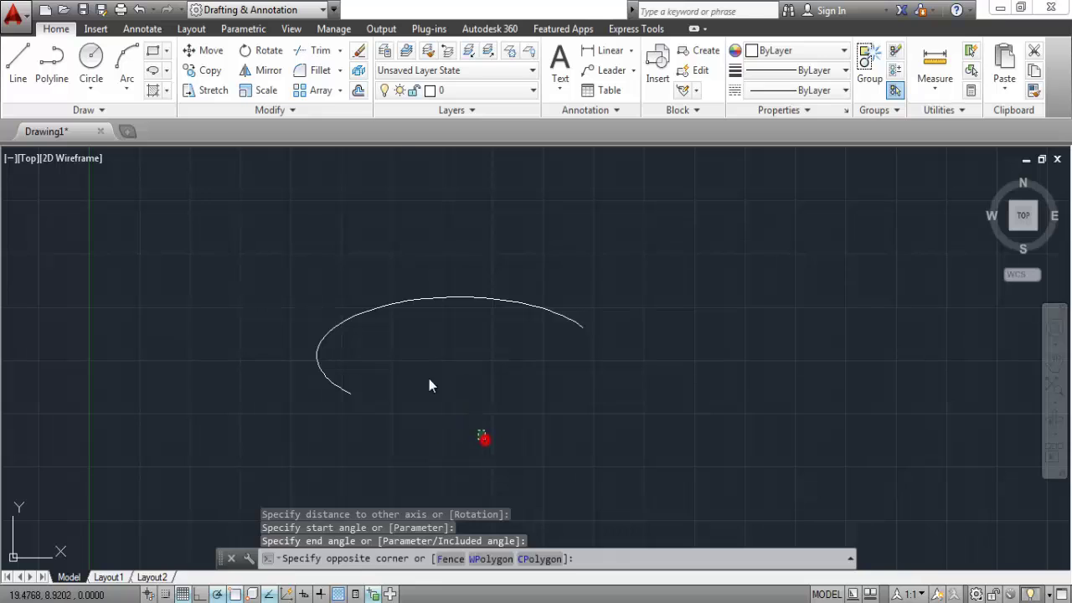
pyautogui.click(327, 242)
pyautogui.rightClick(327, 242)
pyautogui.click(368, 298)
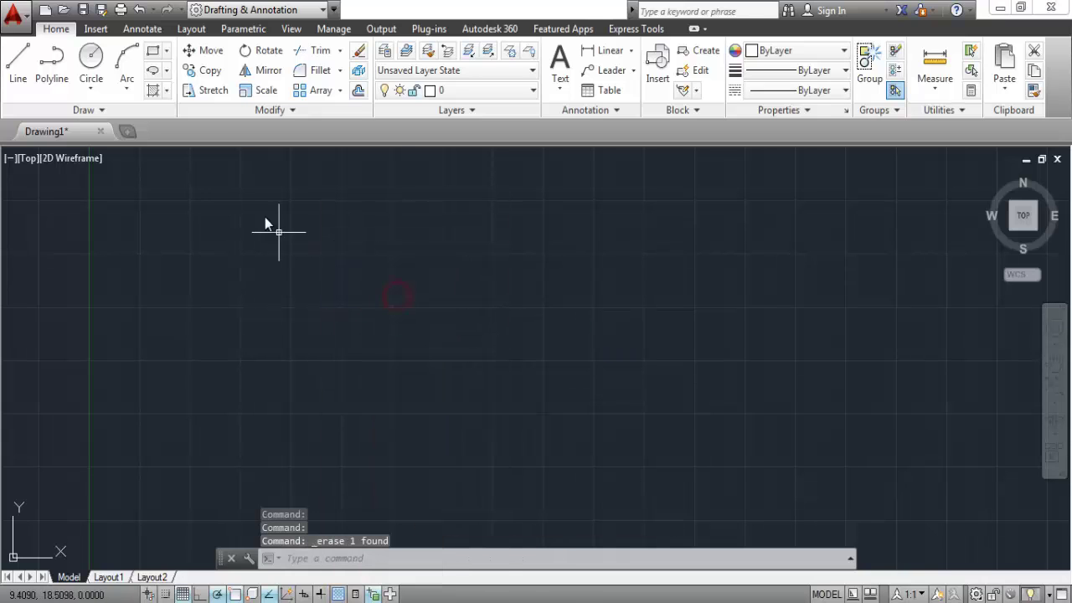
# Step: Draw an elliptical arc from two axis endpoints, an axis distance, and start/end angles
pyautogui.click(166, 70)
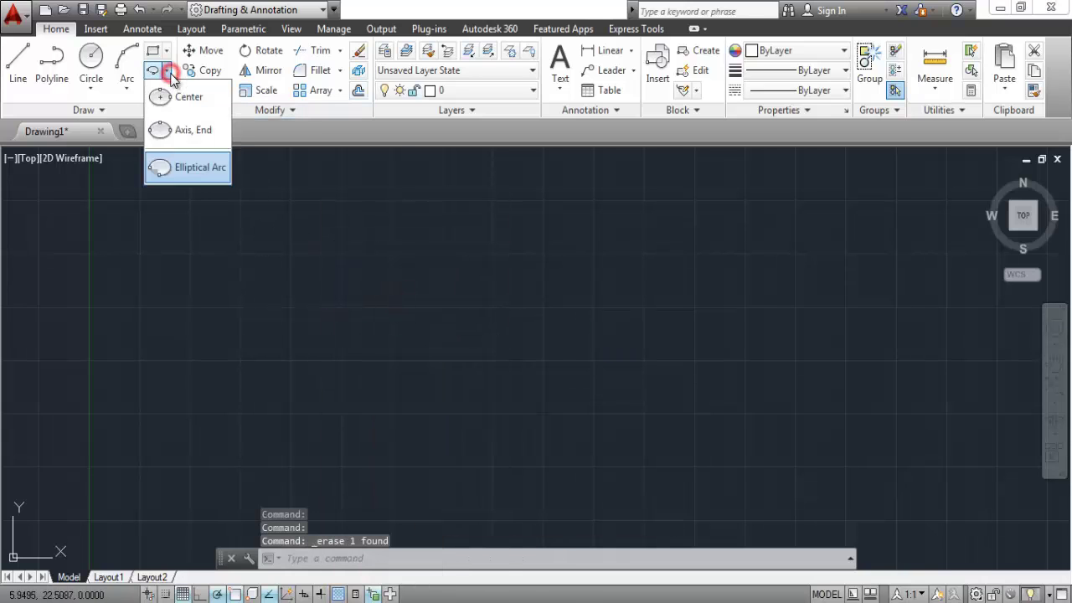
pyautogui.click(185, 131)
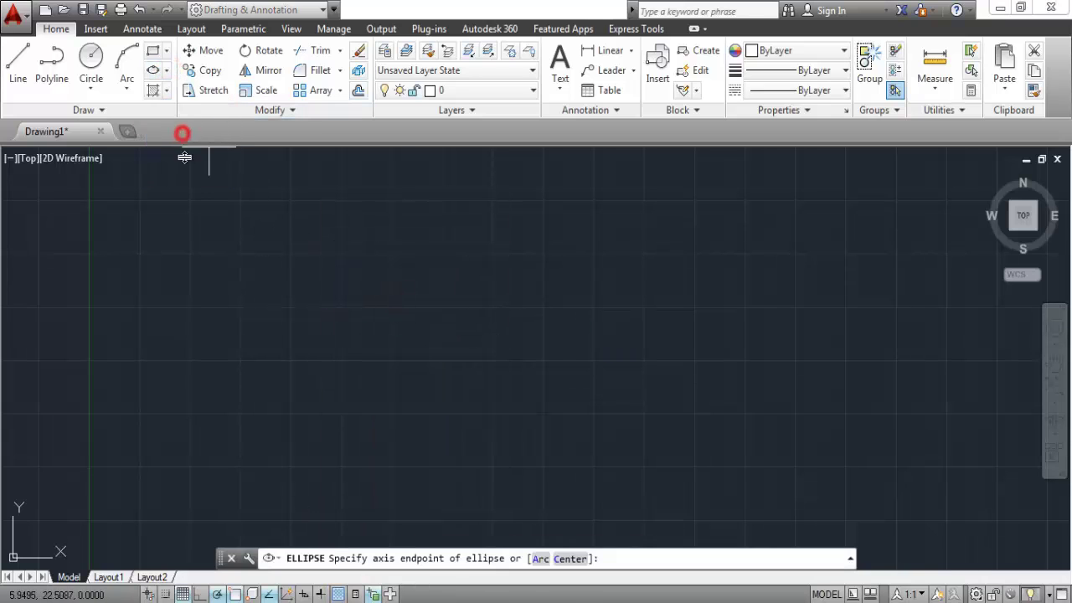
pyautogui.click(540, 559)
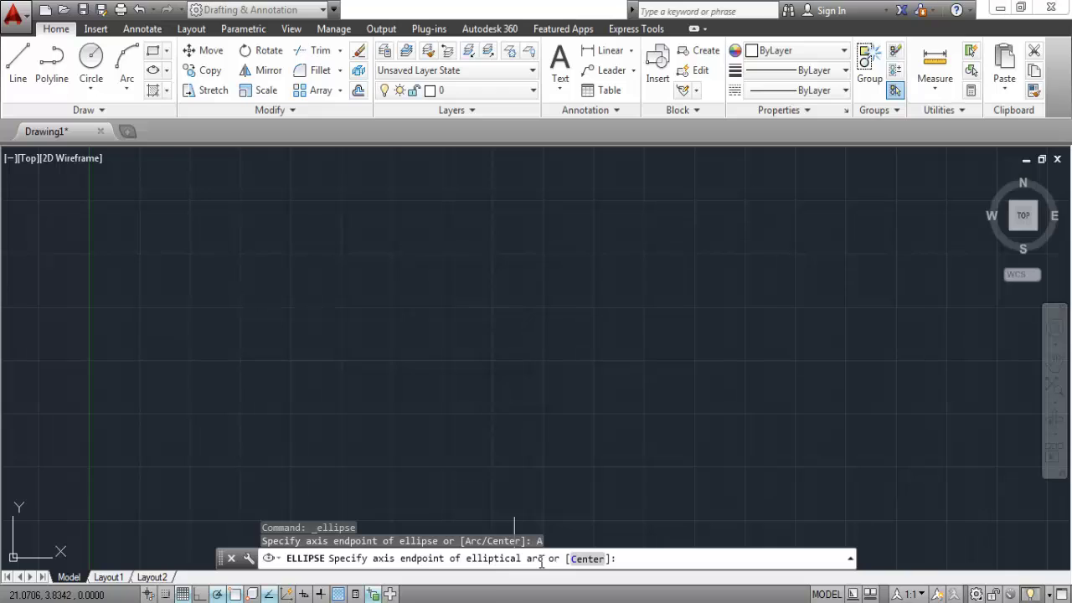
pyautogui.click(165, 72)
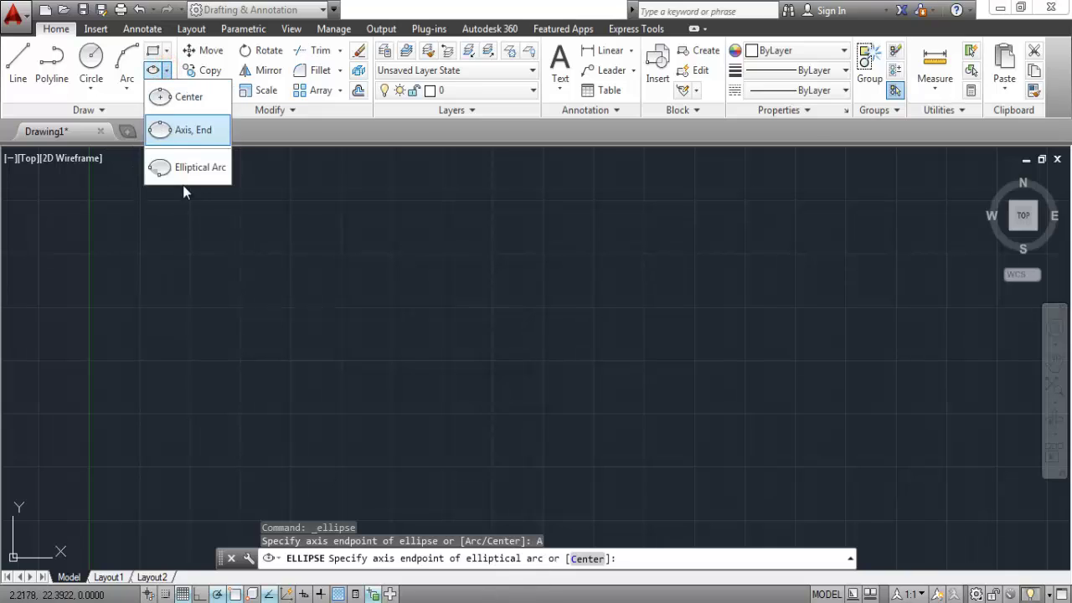
pyautogui.click(445, 355)
pyautogui.click(435, 357)
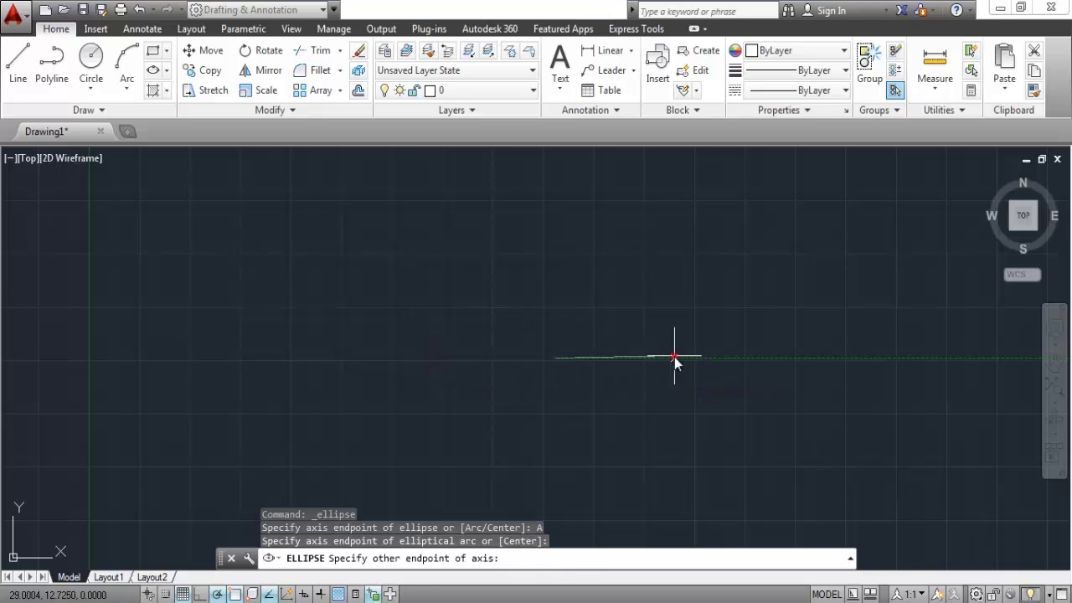
pyautogui.click(674, 356)
pyautogui.click(550, 311)
pyautogui.click(697, 319)
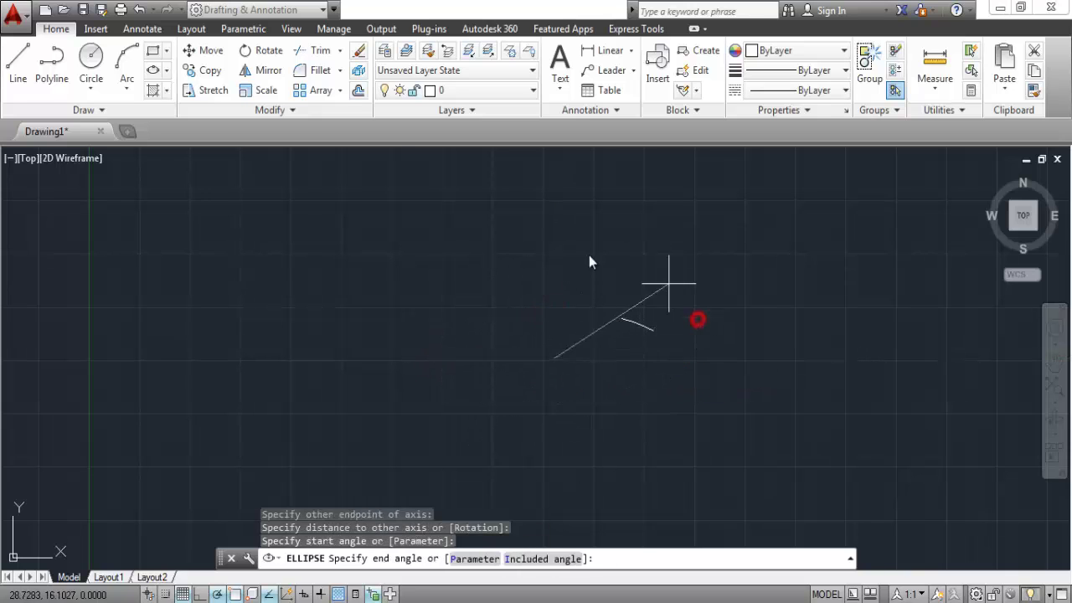
pyautogui.click(499, 251)
pyautogui.press('Delete')
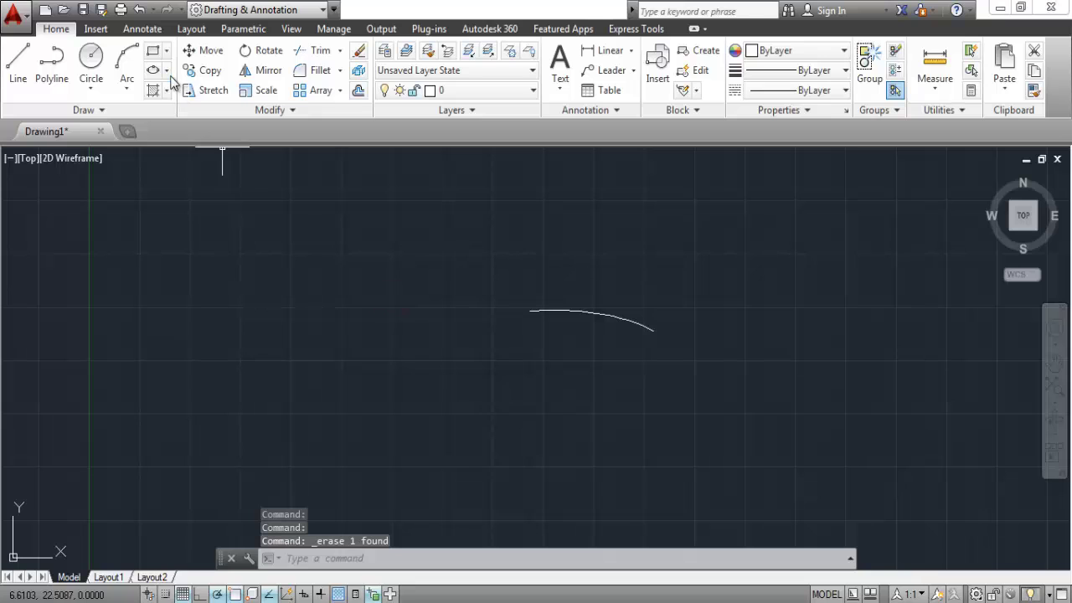
# Step: Draw a wide centre-based ellipse just below the arc
pyautogui.click(166, 70)
pyautogui.click(187, 134)
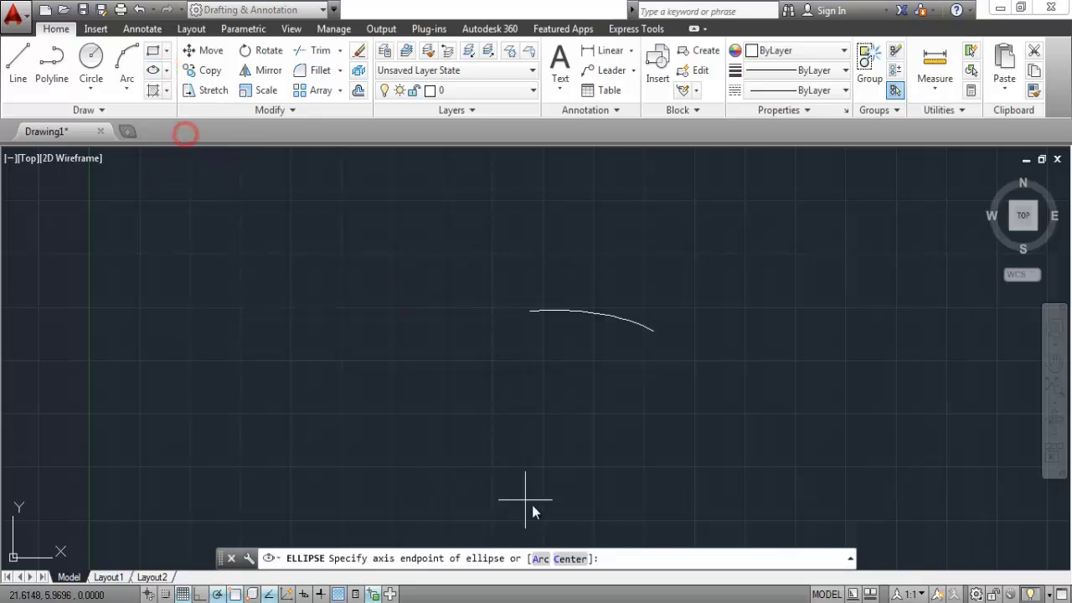
pyautogui.click(570, 558)
pyautogui.click(449, 399)
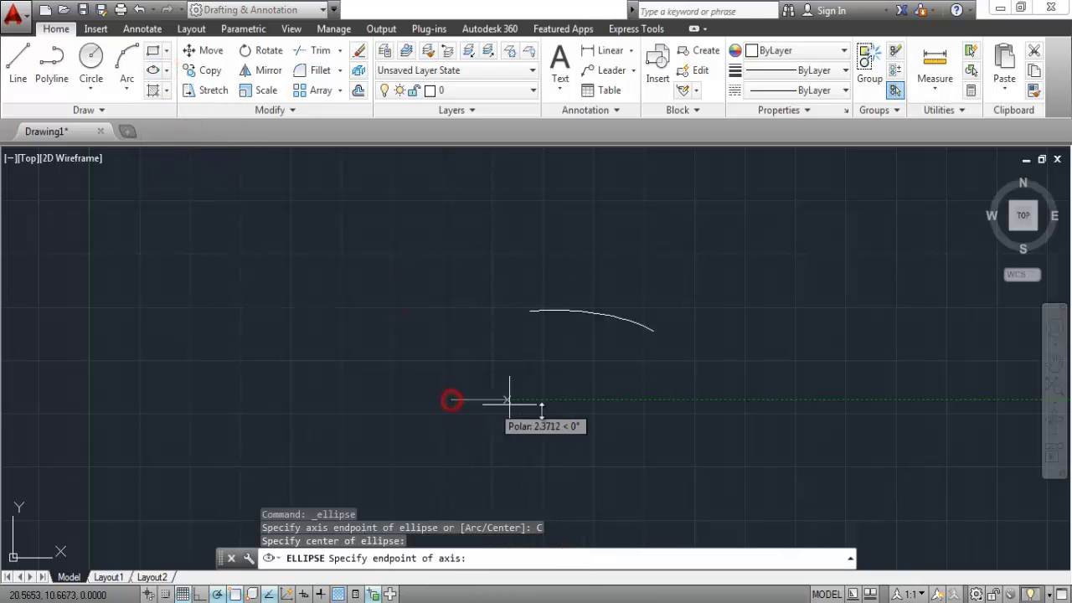
pyautogui.click(617, 400)
pyautogui.click(453, 345)
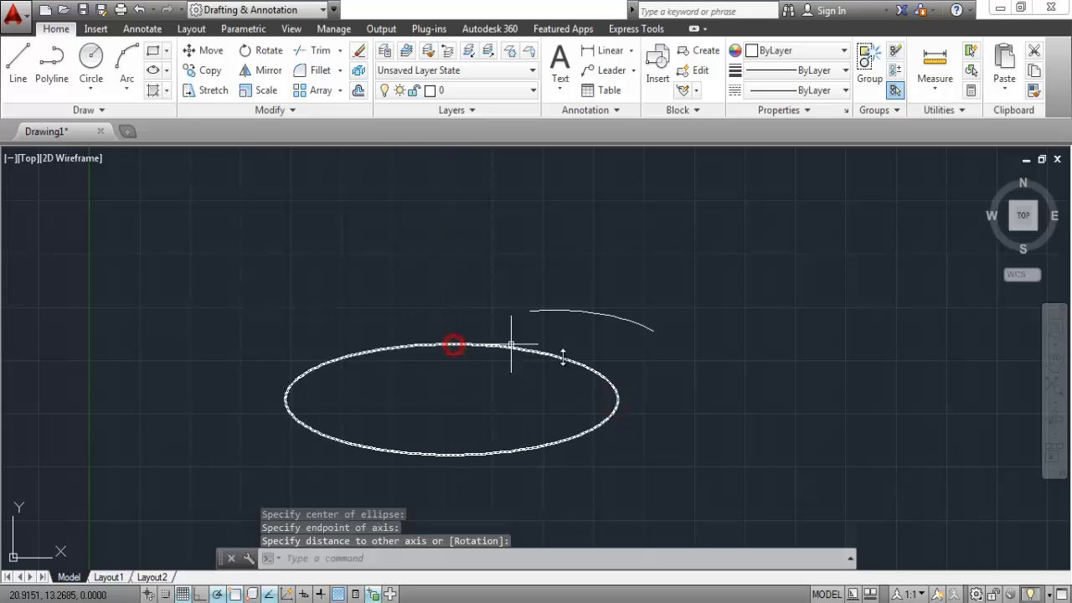